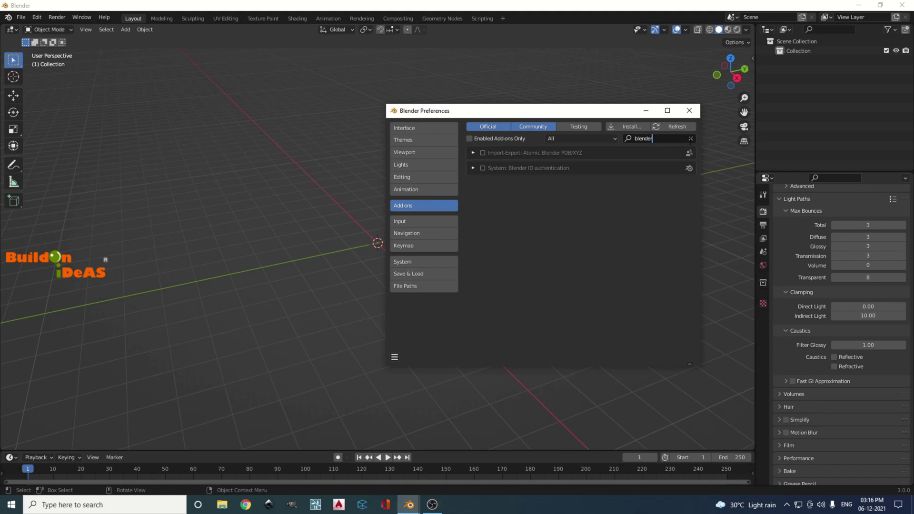
Clear the 'blender' filter in the add-on search field
click(690, 139)
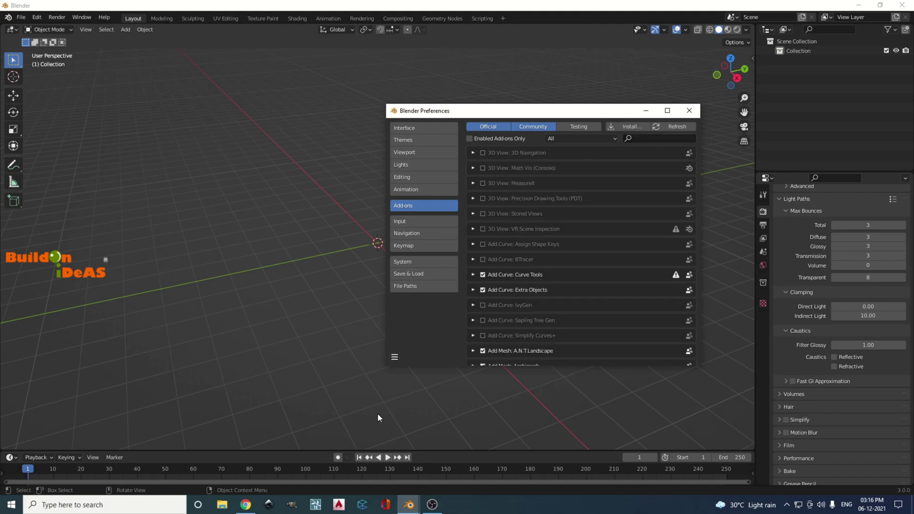
Go to blenderkit.com and download the BlenderKit add-on zip for Blender 3.0
click(245, 504)
click(122, 26)
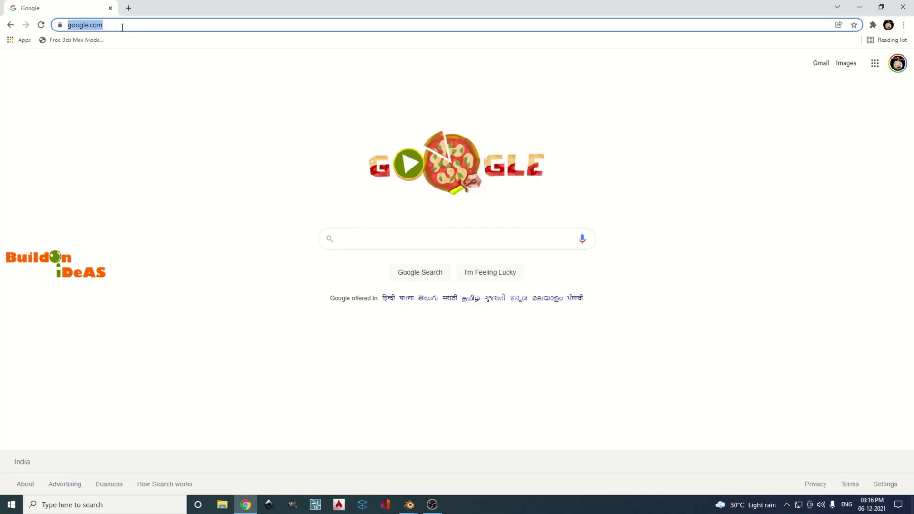
text(blenderkit.com)
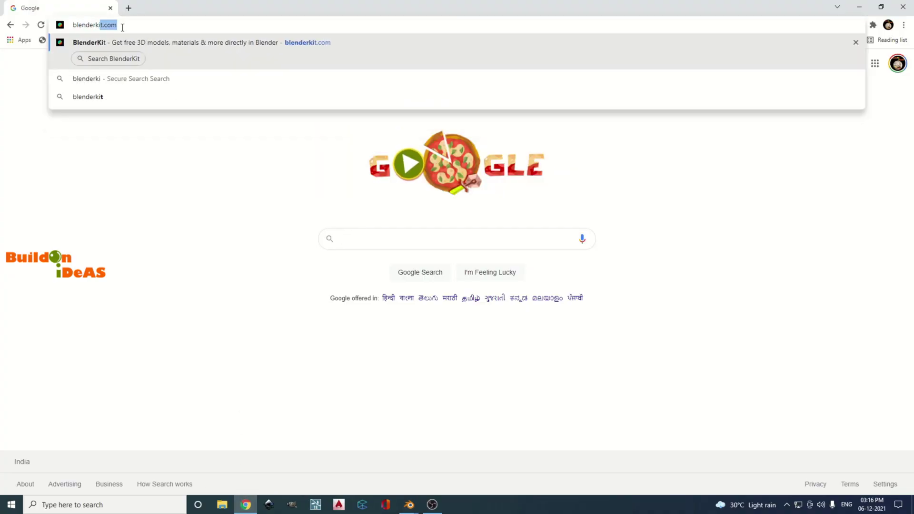
key(Return)
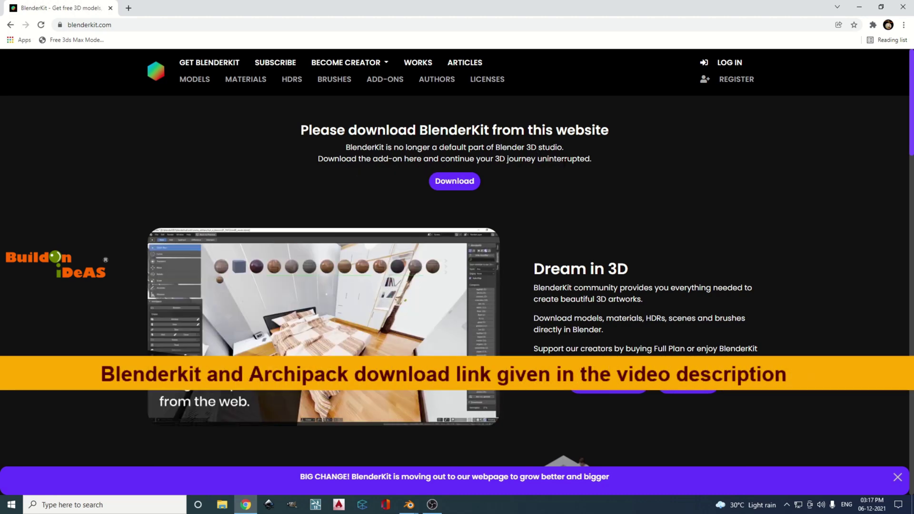
click(454, 182)
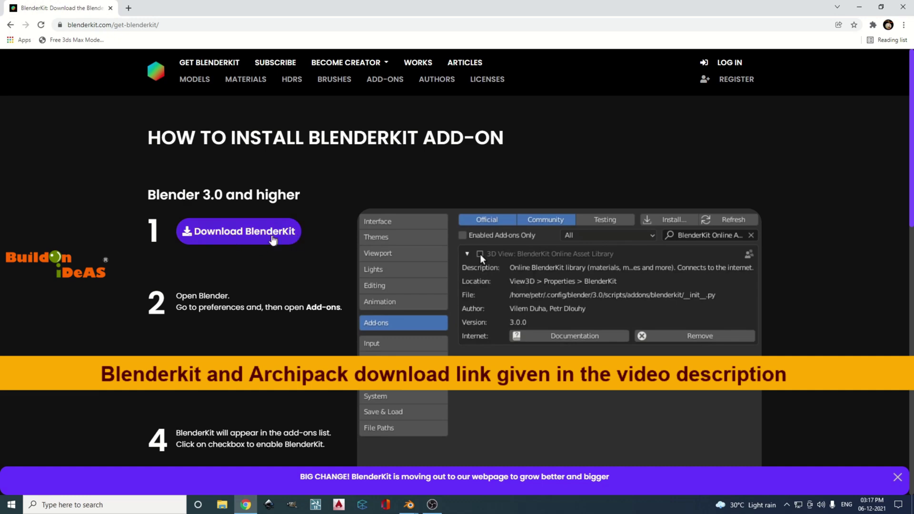
click(245, 235)
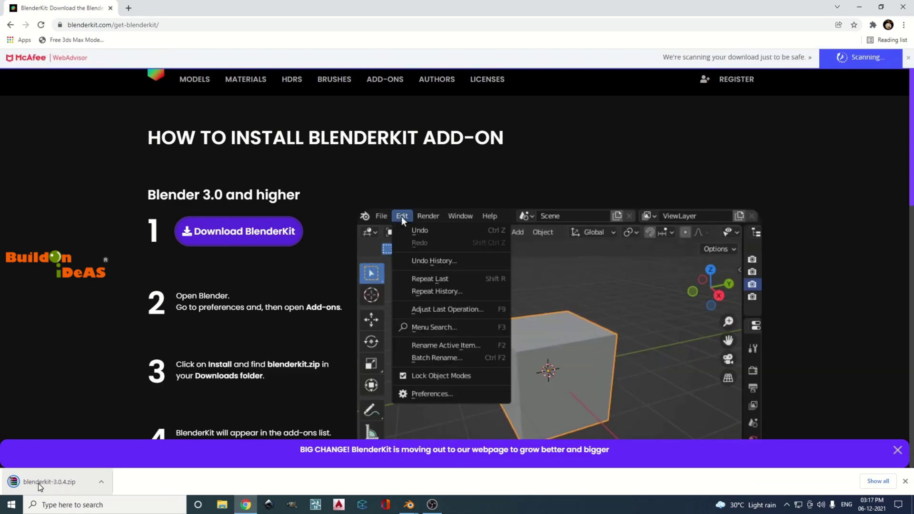
Install blenderkit-3.0.4.zip from Downloads and enable the BlenderKit add-on
mouse_move(403, 510)
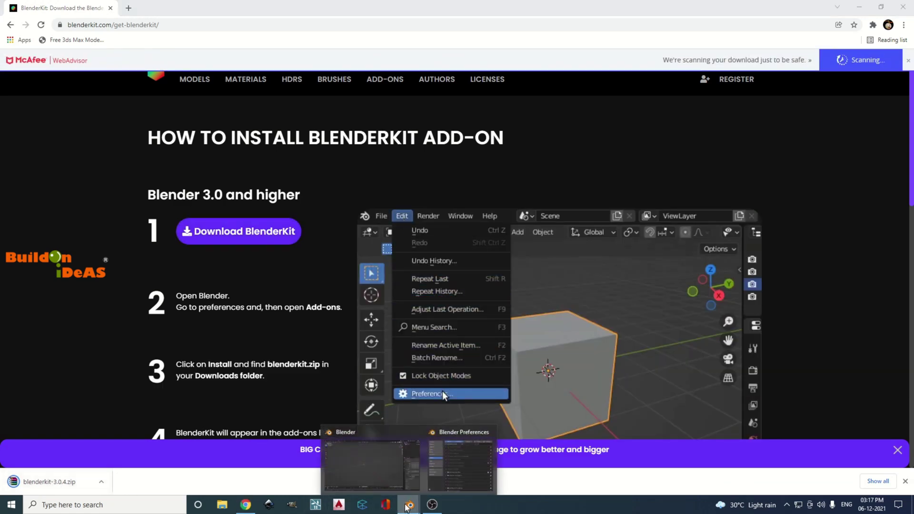
click(376, 448)
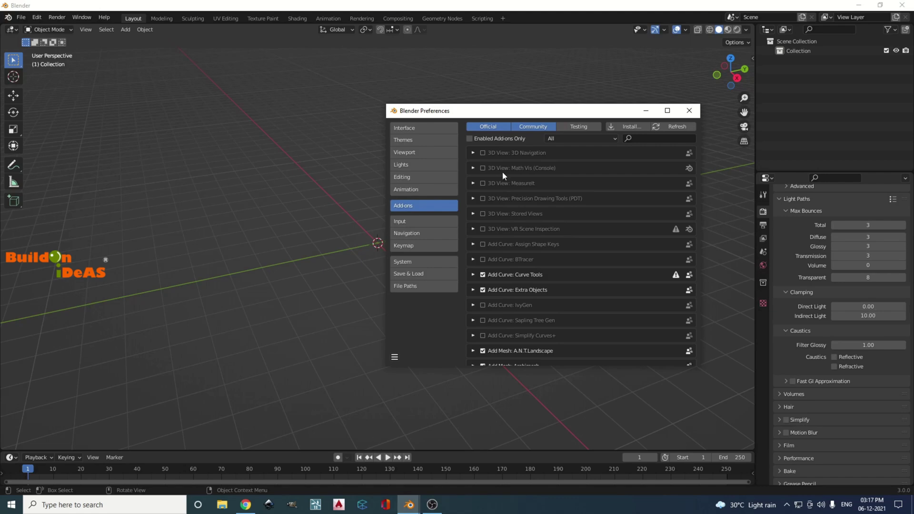
click(626, 127)
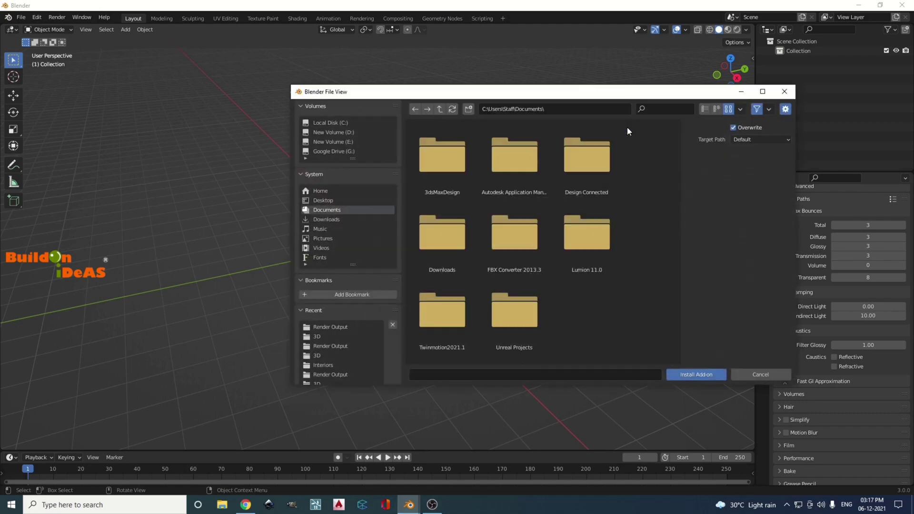
click(326, 220)
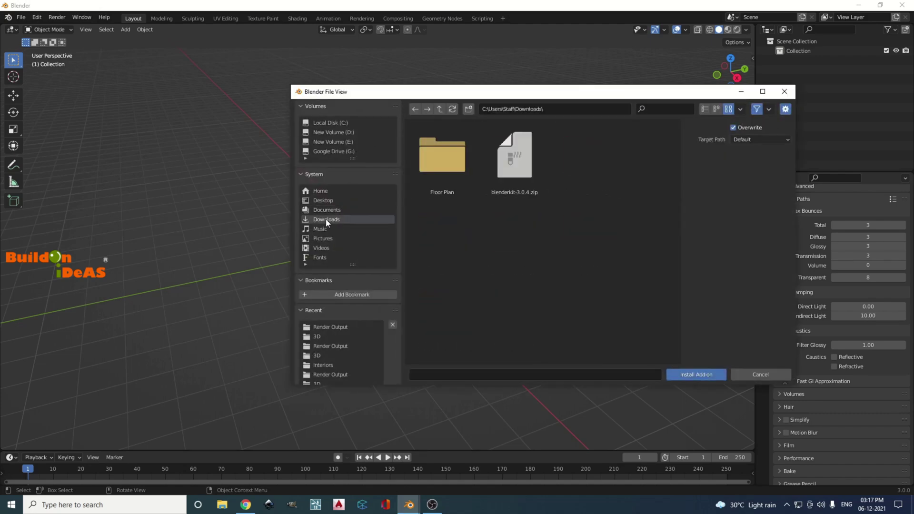
double_click(516, 164)
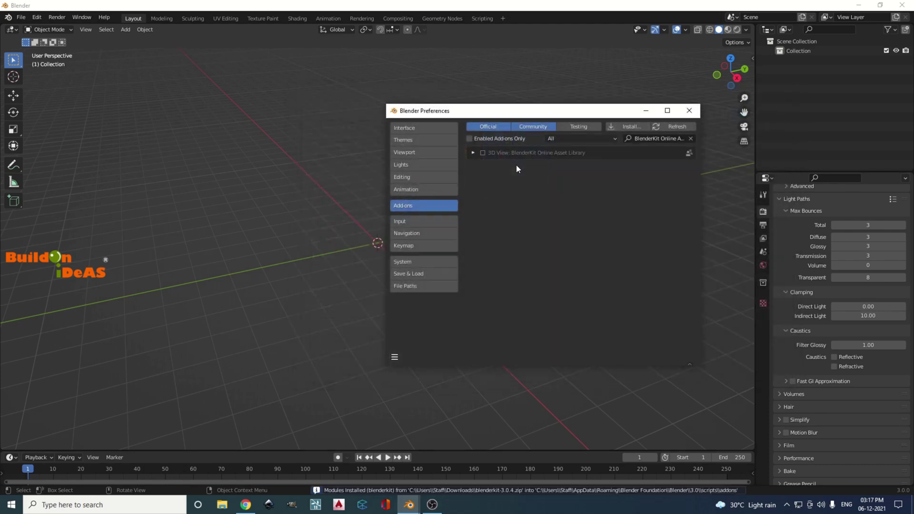
click(483, 152)
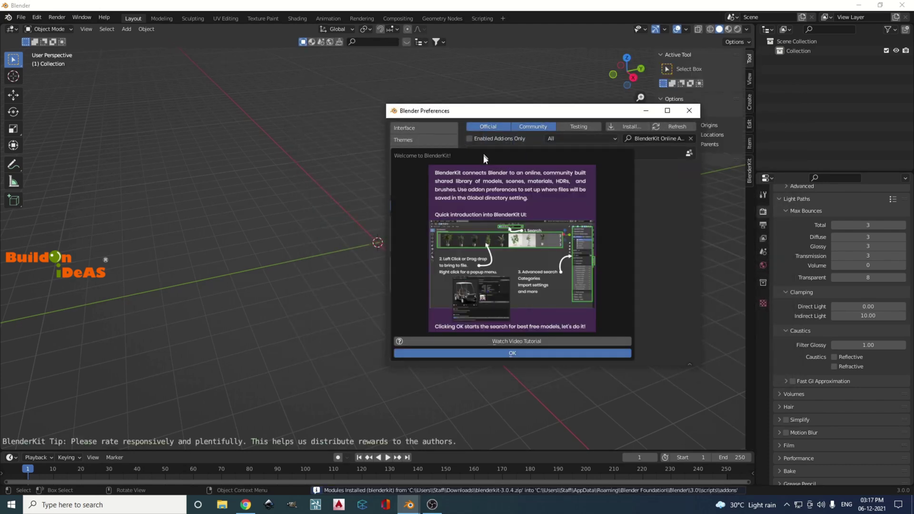
click(513, 352)
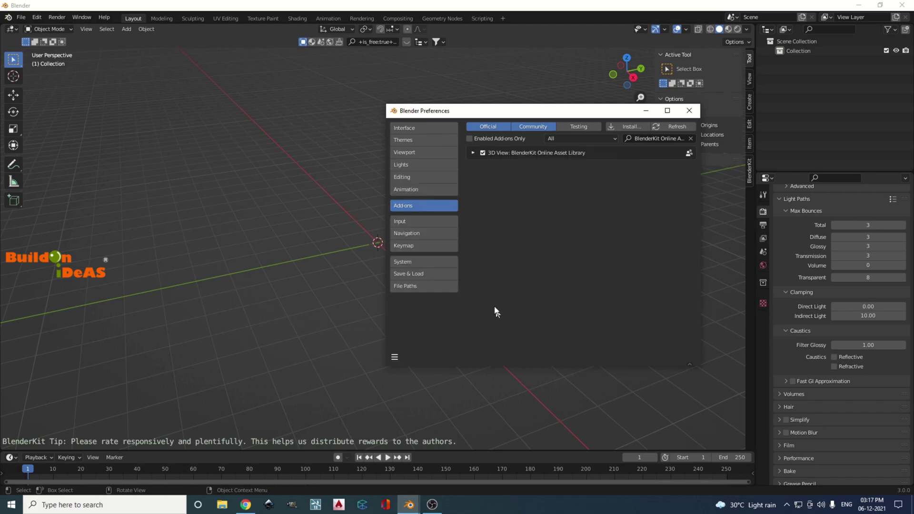
Save the preferences and close the Preferences window
click(395, 356)
click(405, 333)
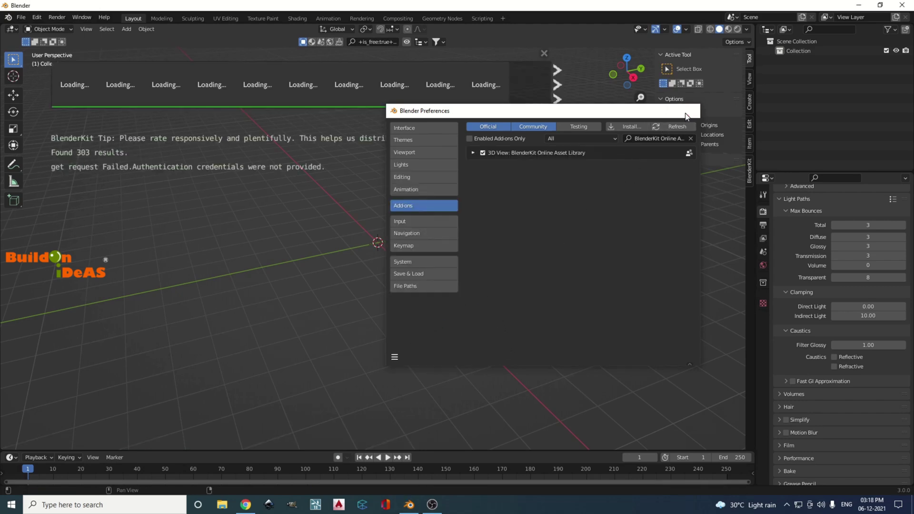
click(689, 111)
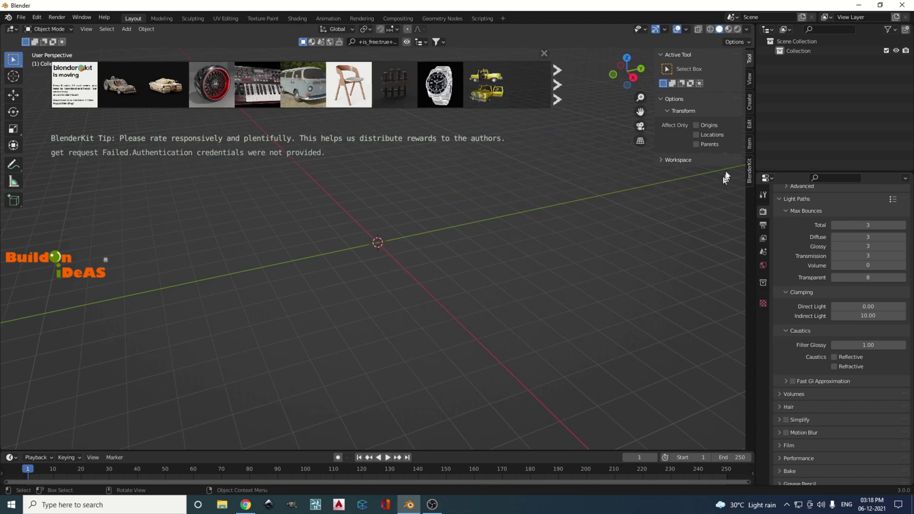
In the BlenderKit sidebar panel, search Models for 'chair'
click(750, 172)
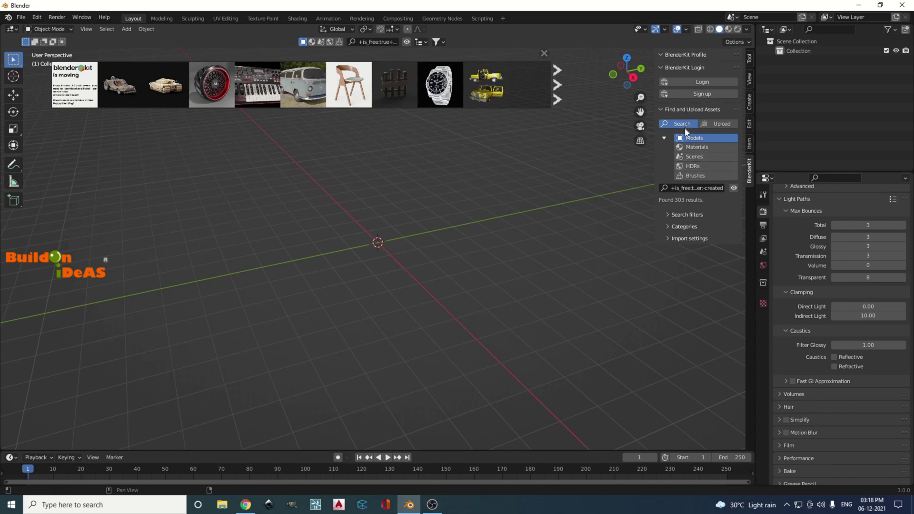
click(692, 147)
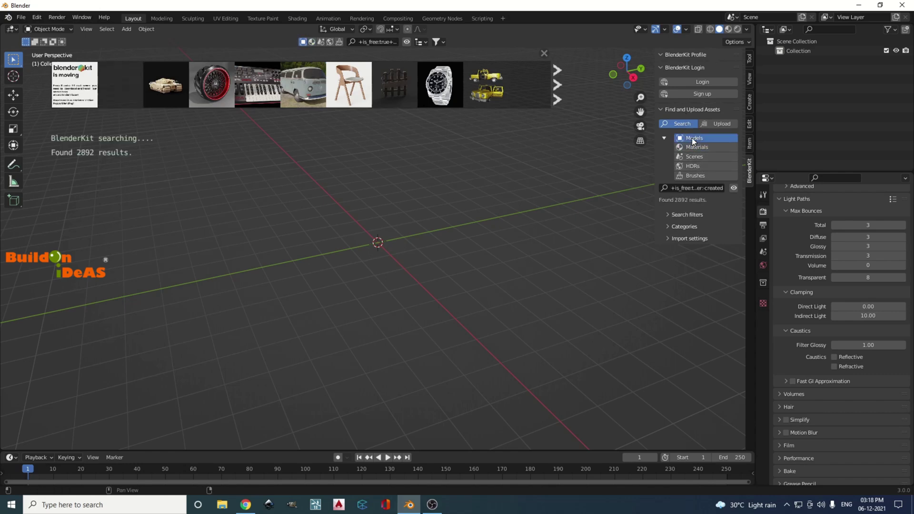
click(691, 138)
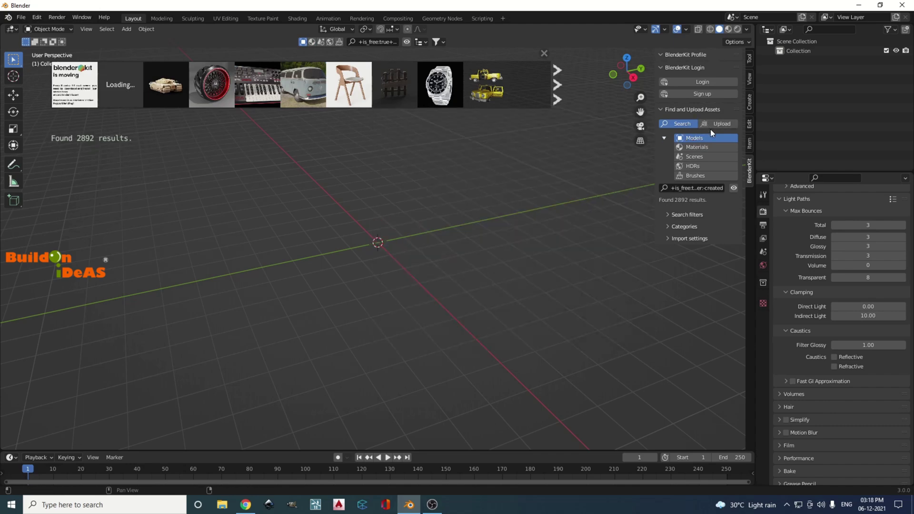
click(684, 188)
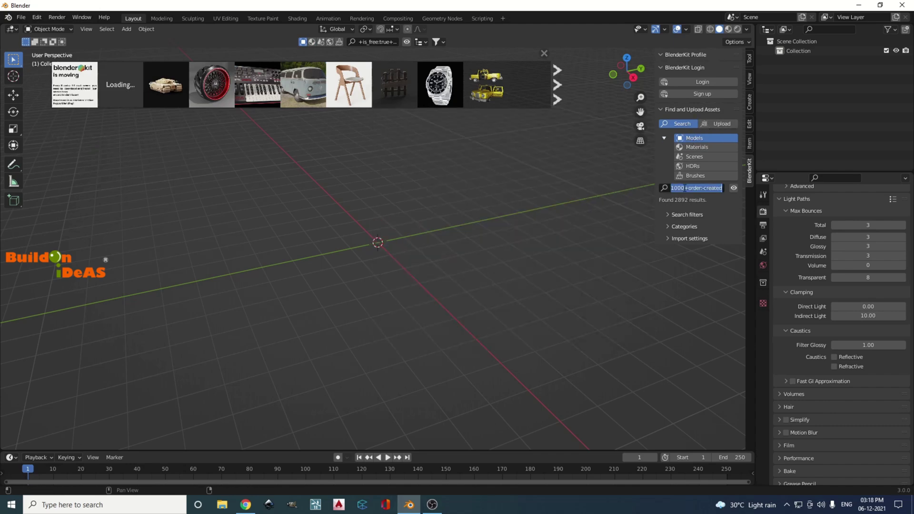
text(cha)
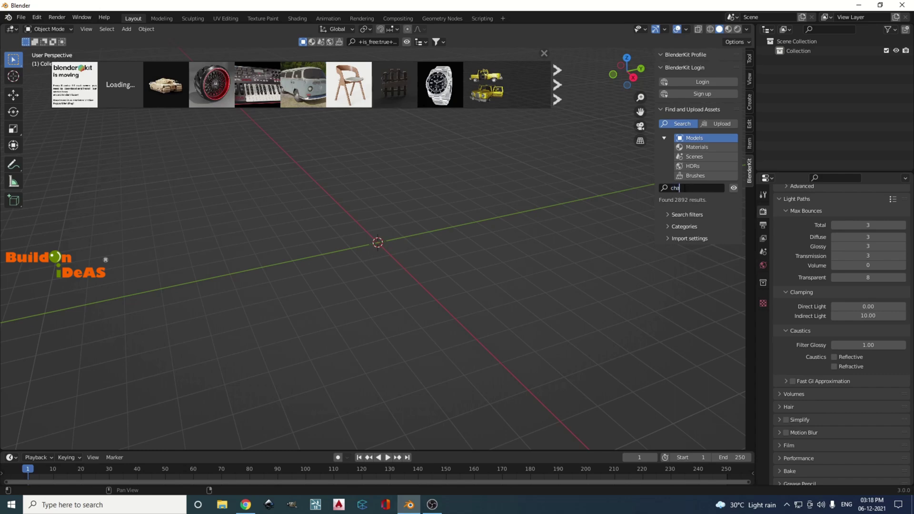
text(ir)
key(Return)
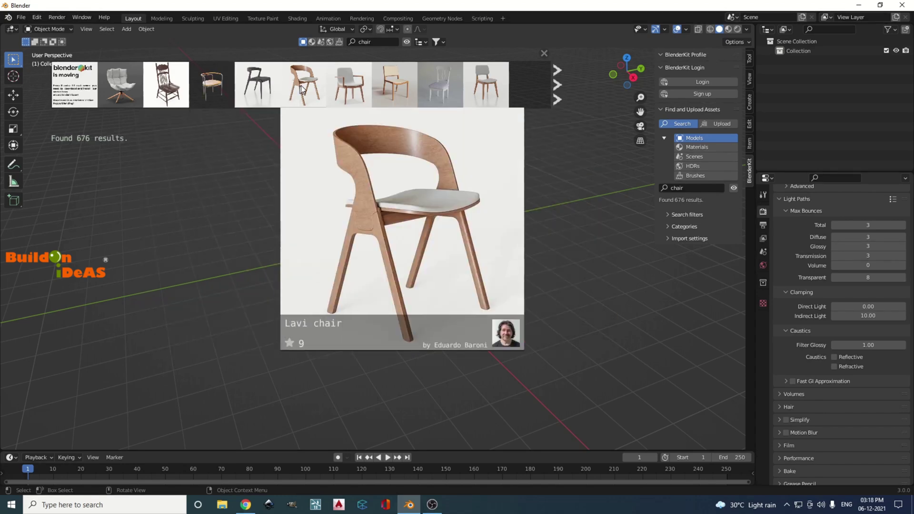
Place the Lavi chair at the scene centre and view it in Material Preview
drag(303, 85, 382, 242)
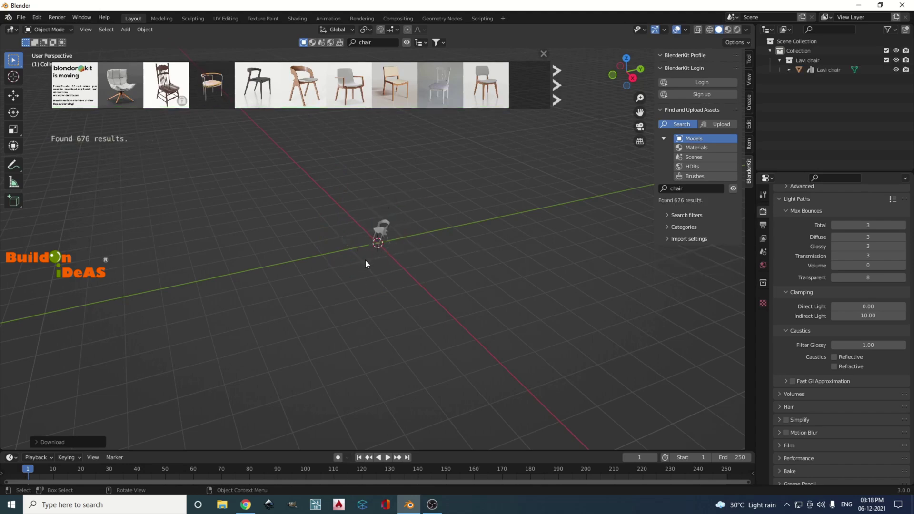
scroll(387, 257, up, 2)
shift+middle_drag(387, 258, 364, 329)
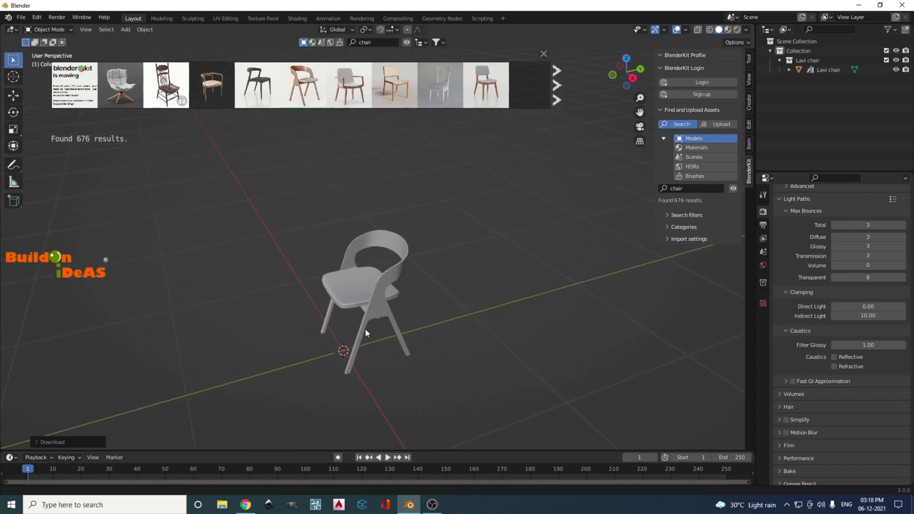
scroll(369, 326, up, 4)
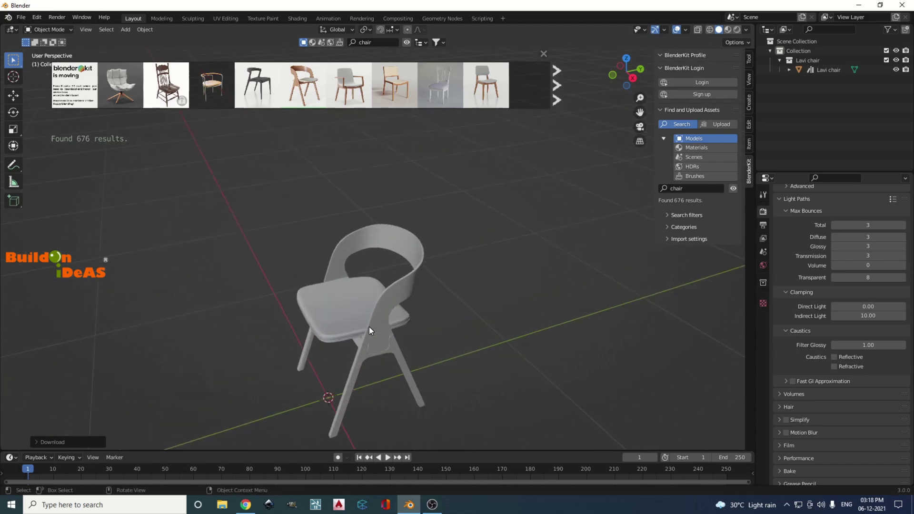
click(728, 31)
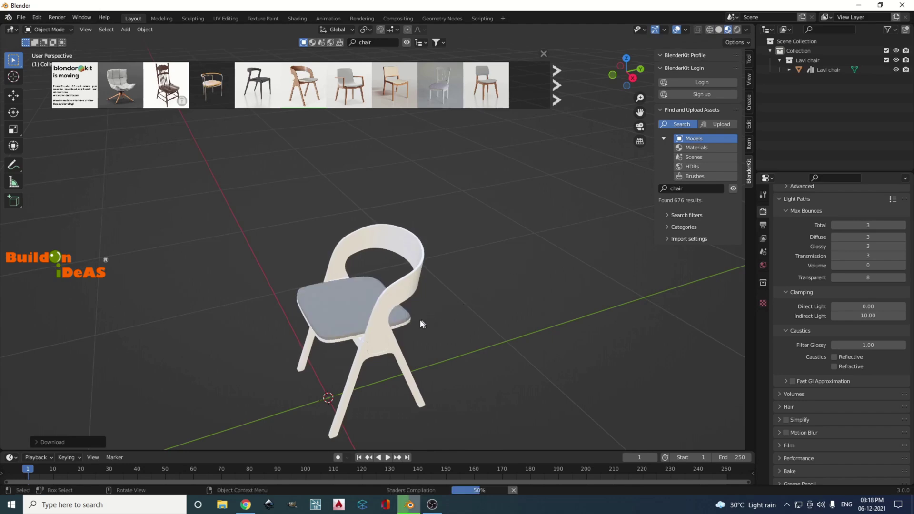
middle_drag(417, 320, 490, 295)
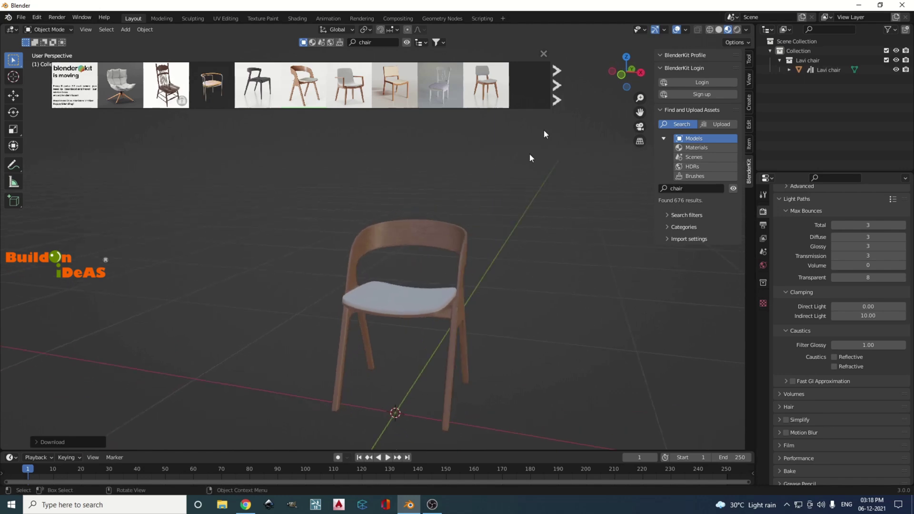
Close the asset thumbnail bar and delete the Lavi chair from the scene
click(544, 54)
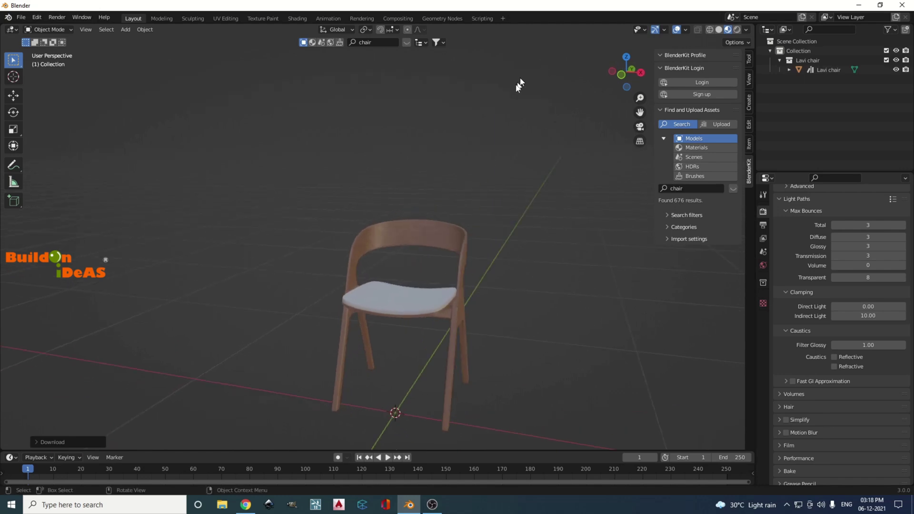
scroll(436, 186, down, 2)
click(383, 238)
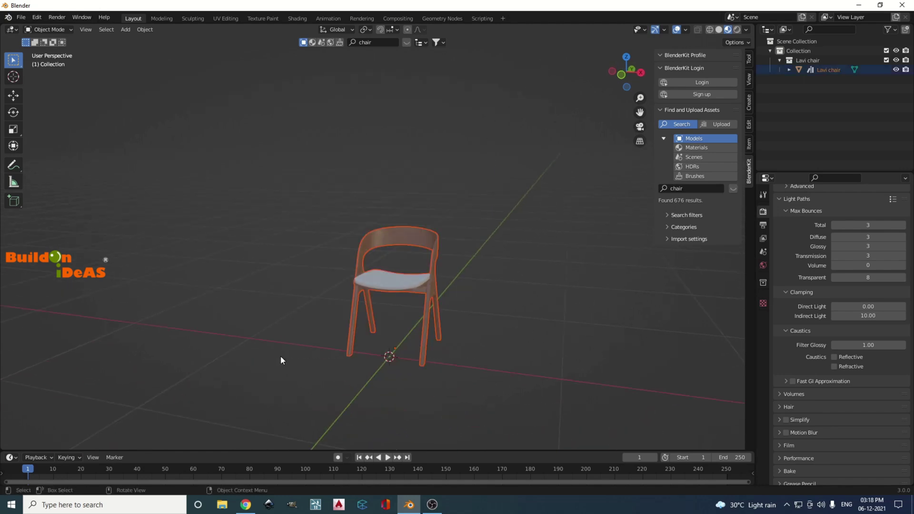
key(Delete)
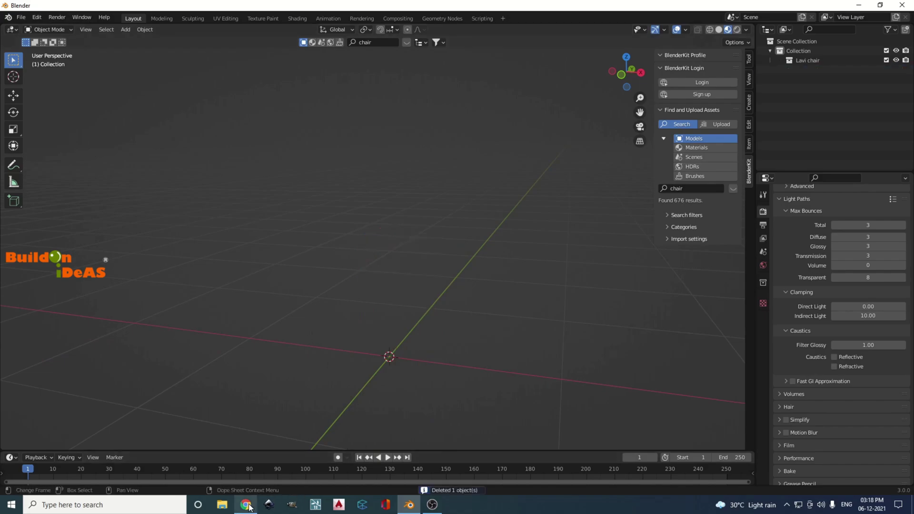
In Chrome, open google.com and search for 'archipack for blender 3.0'
click(245, 504)
click(173, 25)
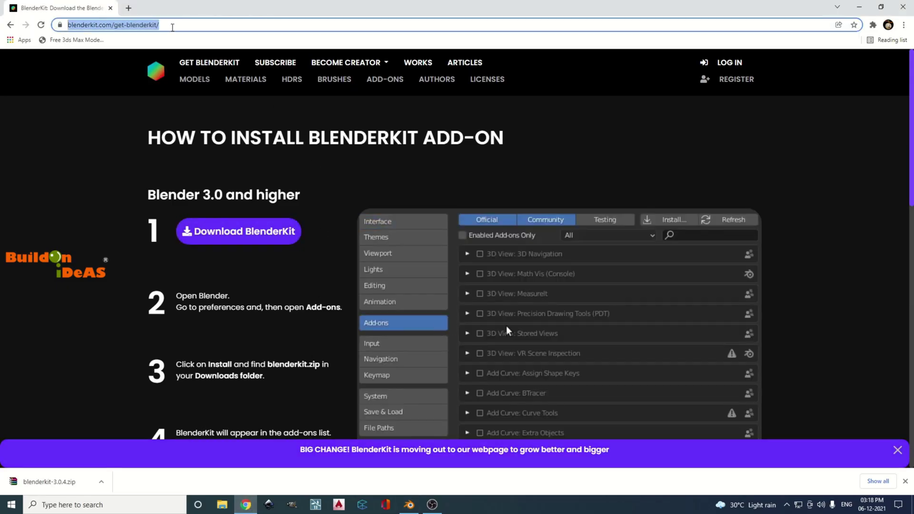
text(google)
key(Return)
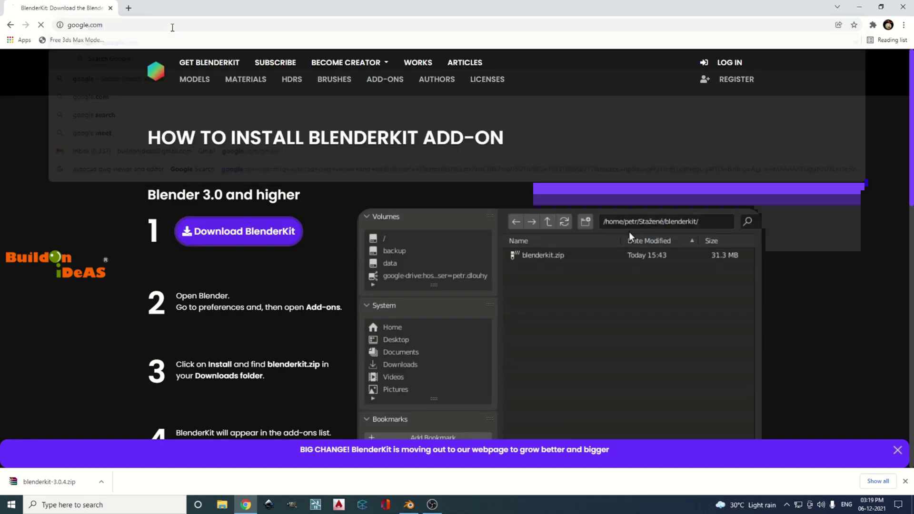
text(a)
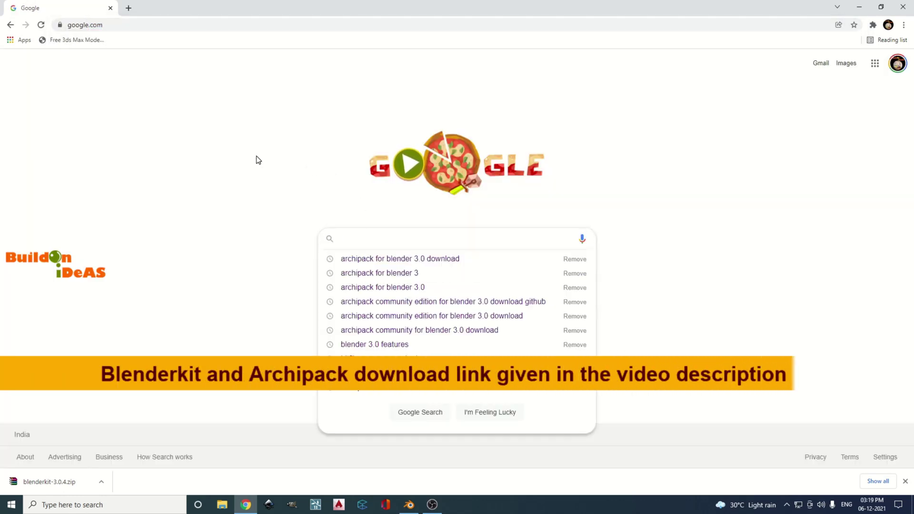
text(rchip)
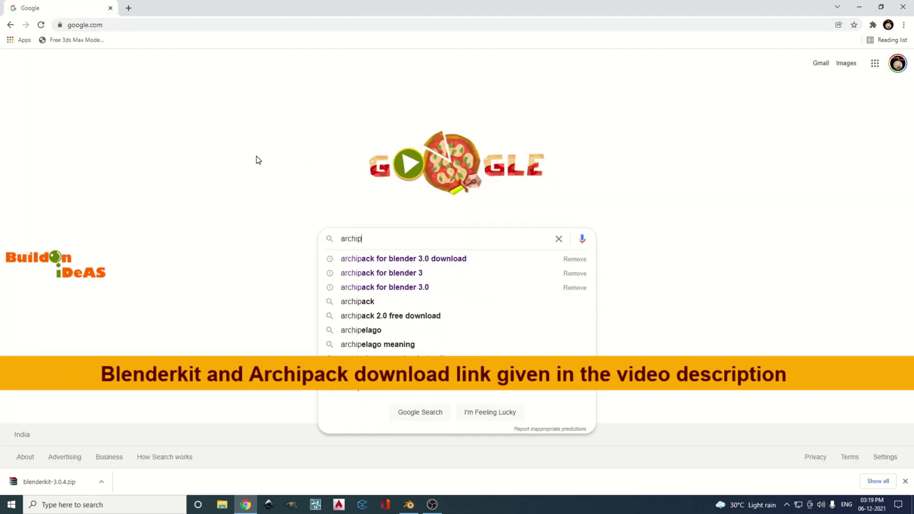
text(ack for )
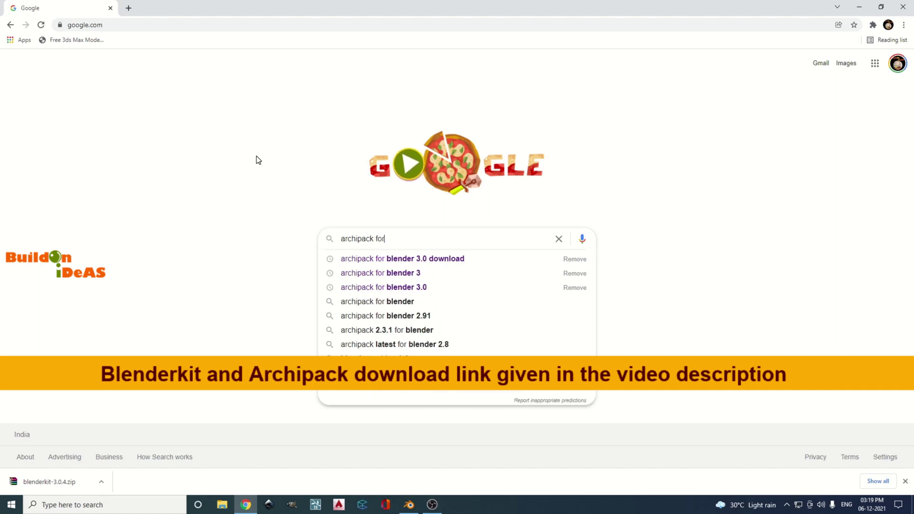
text(blender )
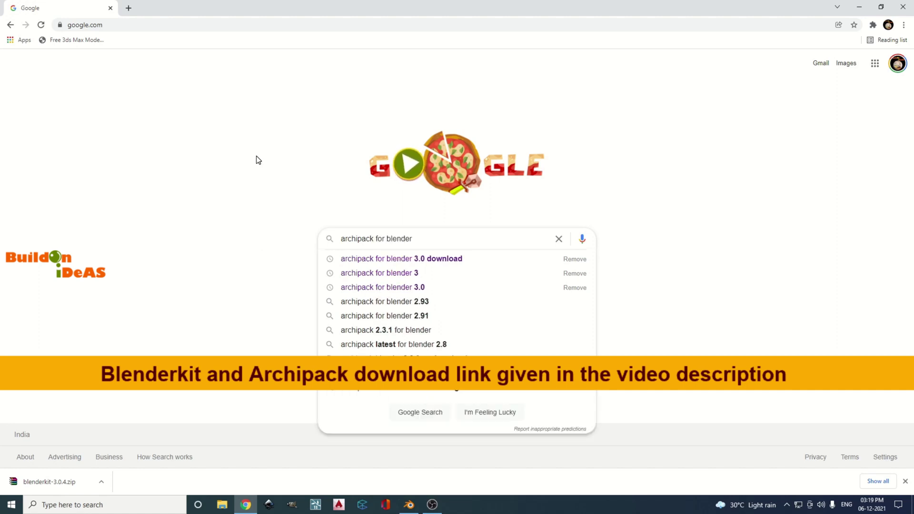
text(3.0)
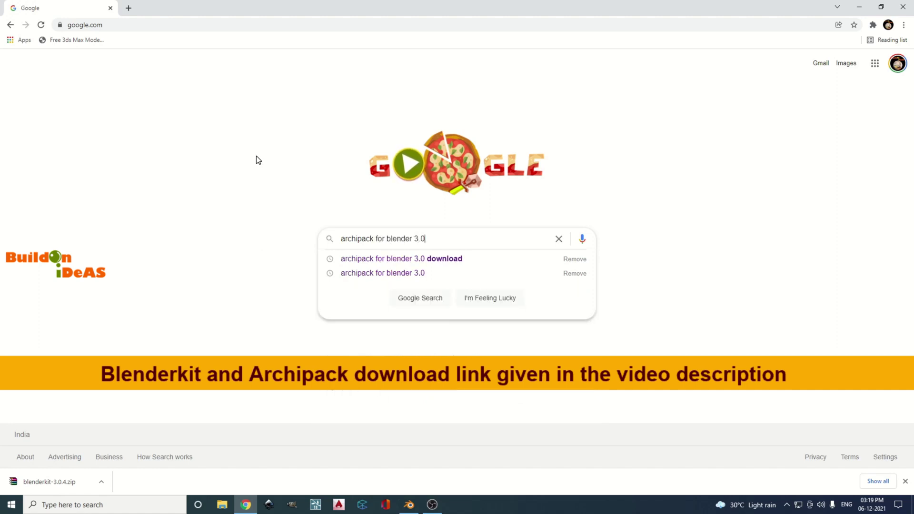
key(Return)
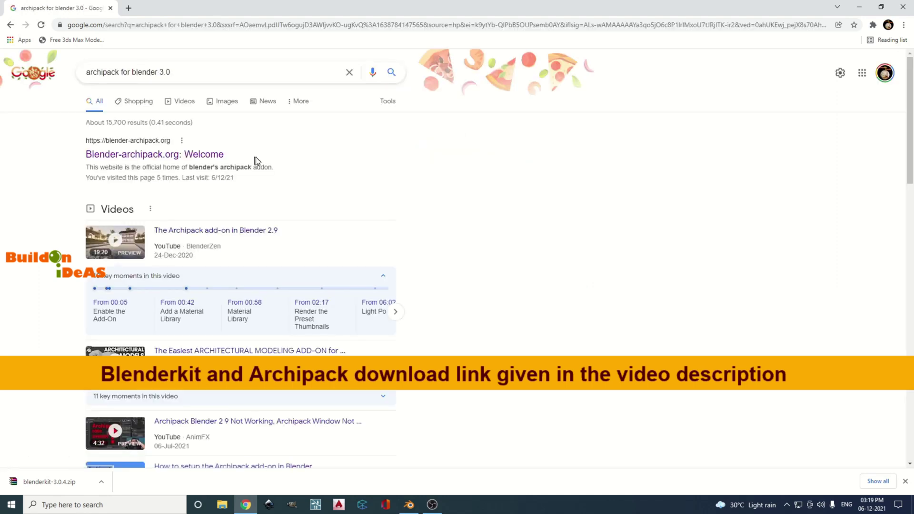
Open the Blender-archipack.org result in a new tab and look over the page
right_click(156, 155)
click(161, 161)
click(167, 9)
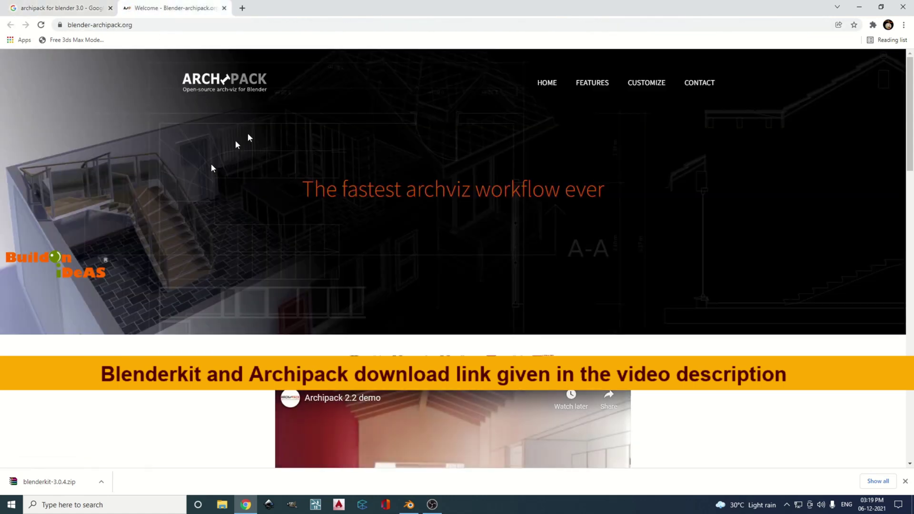
scroll(376, 183, down, 10)
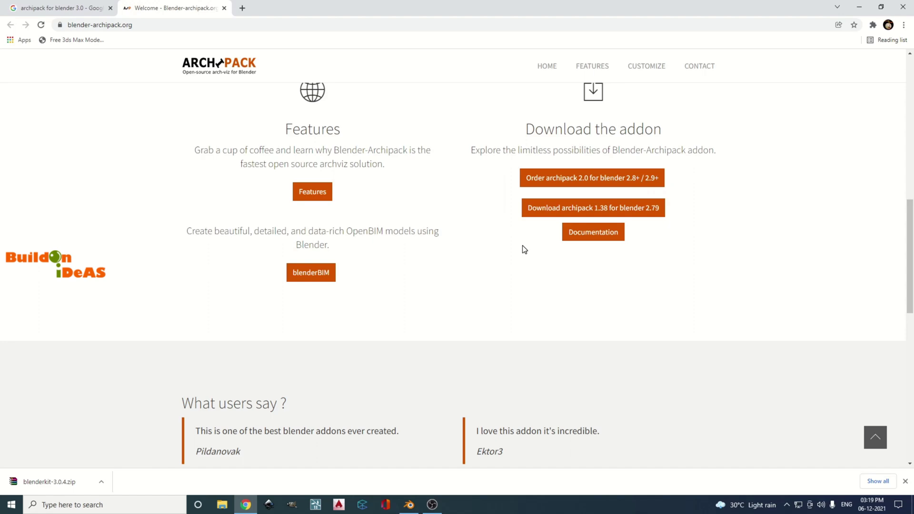
scroll(519, 252, up, 2)
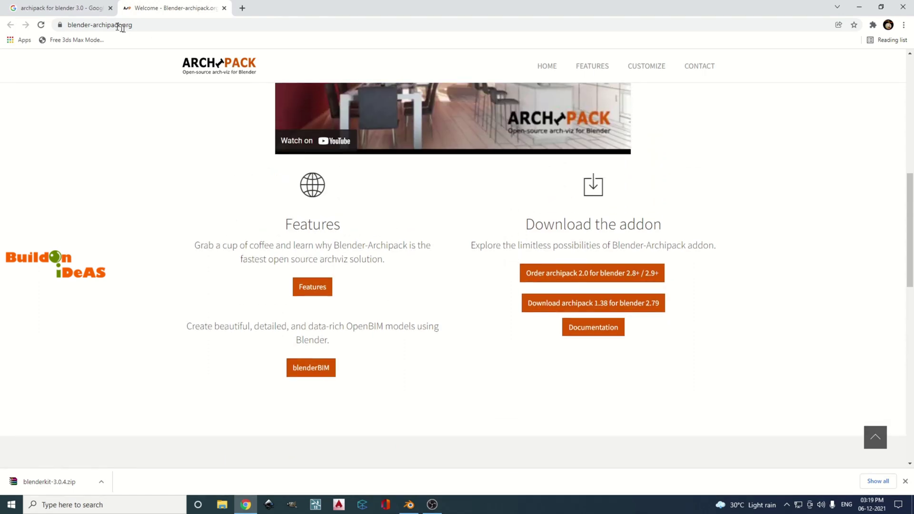
Return to the Google results tab and scroll down to the Archipack links
click(71, 8)
scroll(346, 268, down, 5)
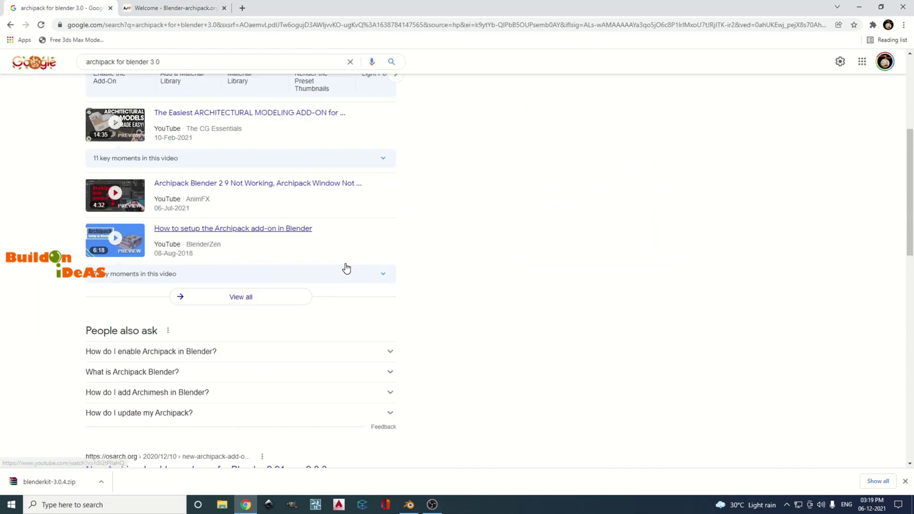
scroll(346, 268, down, 9)
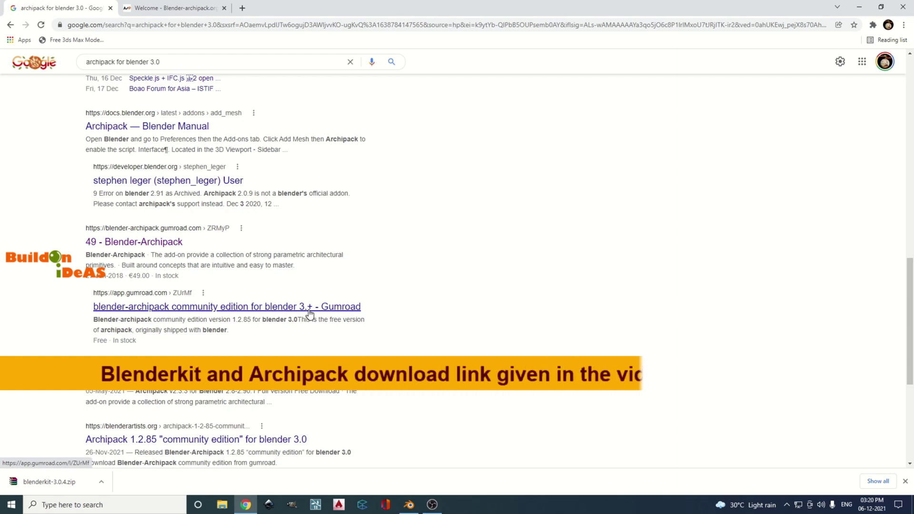
Open the archipack community edition Gumroad page, enter price 0 and request checkout
click(162, 310)
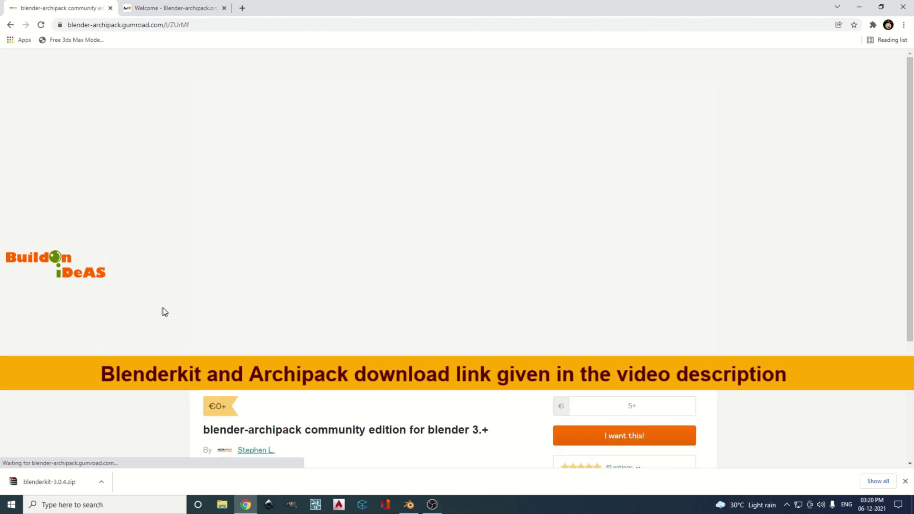
scroll(91, 210, down, 3)
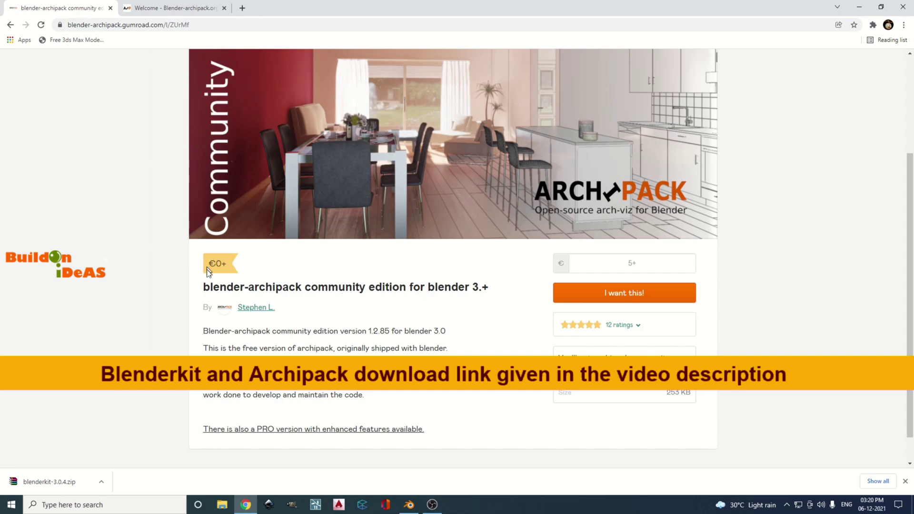
click(614, 271)
text(0)
click(621, 257)
click(625, 294)
Enter the buyer's e-mail address and complete the free Gumroad order
click(421, 171)
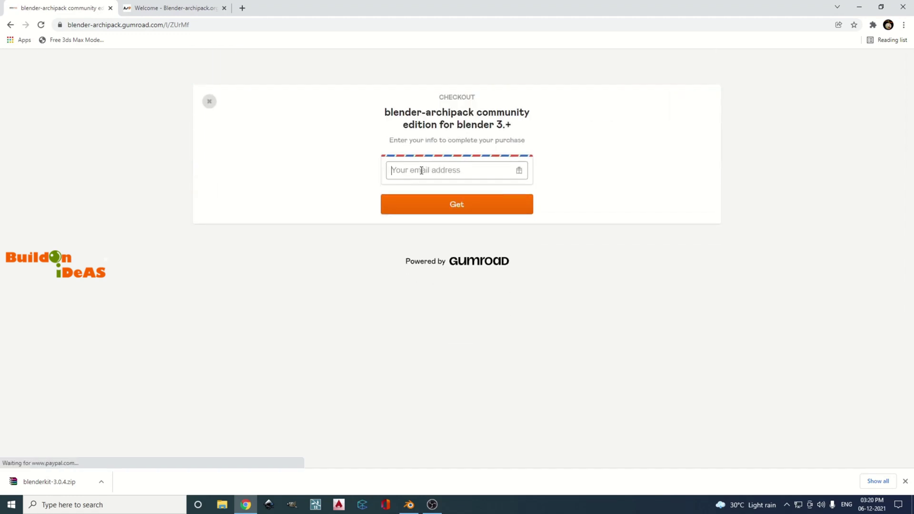
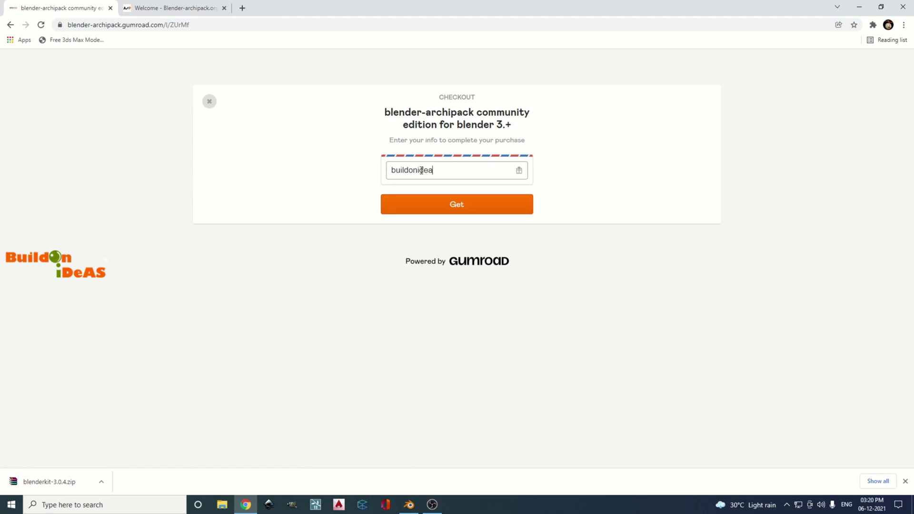
click(458, 209)
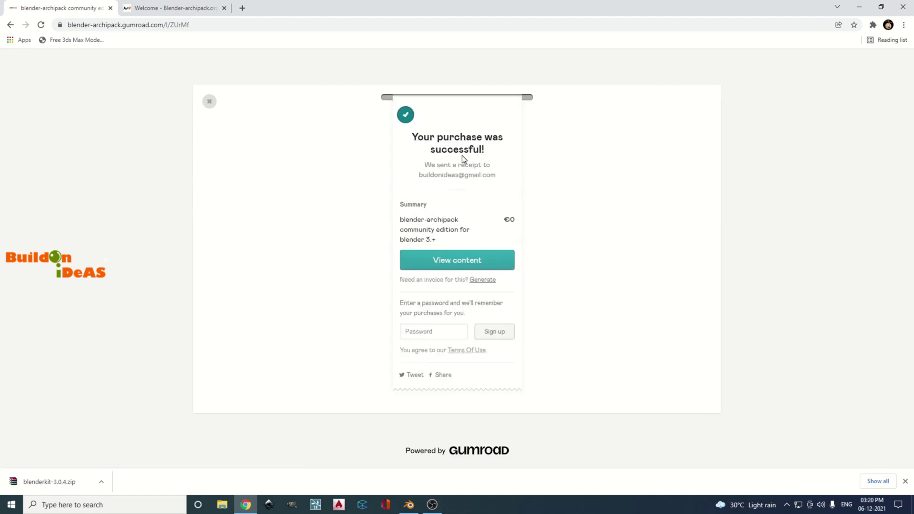
Download archipack.zip from the purchased content page and return to Blender
click(454, 262)
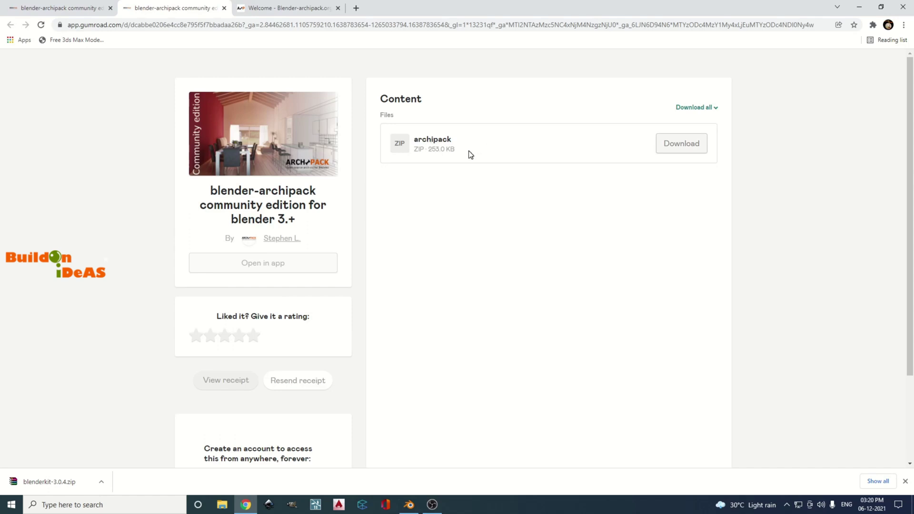
click(672, 151)
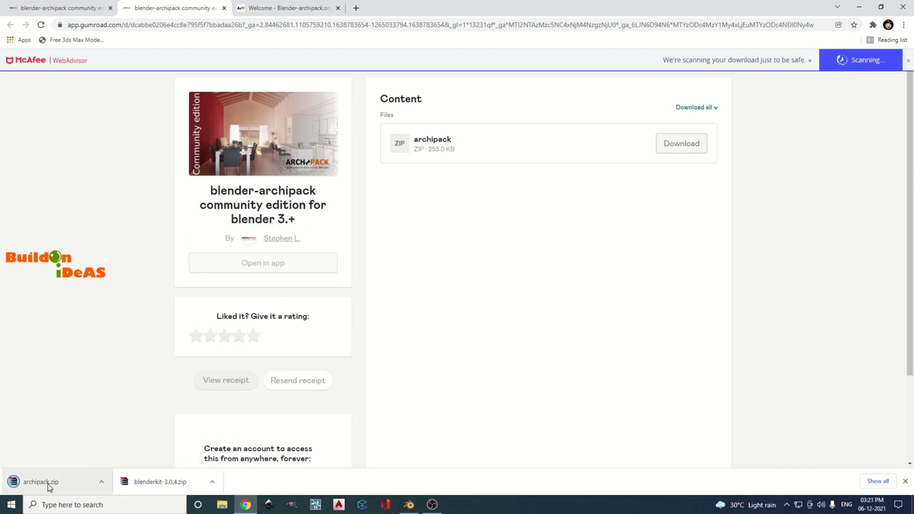
click(405, 507)
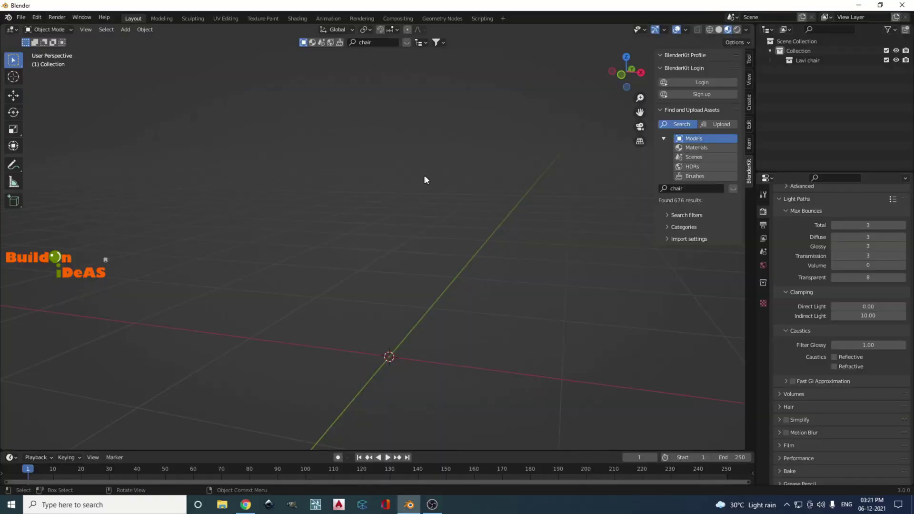
Install archipack.zip as an add-on and enable Add Mesh: Archipack
click(34, 18)
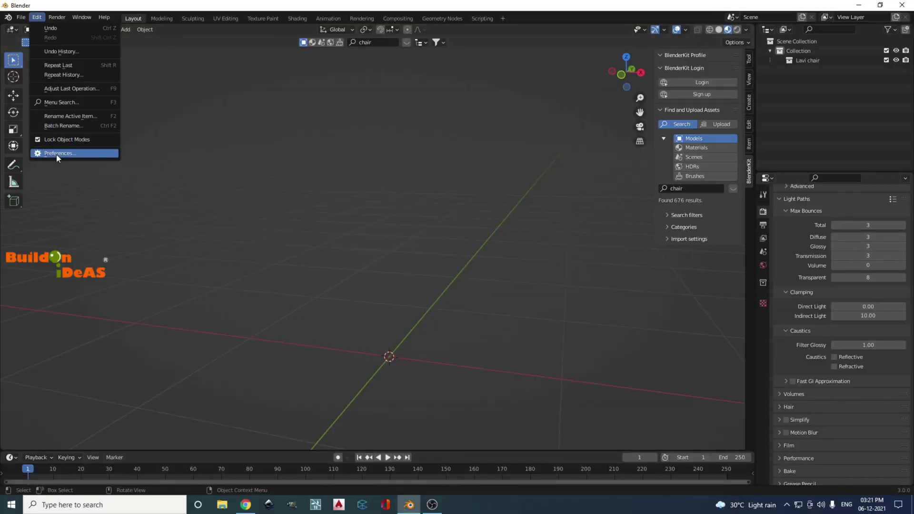
click(56, 154)
drag(161, 28, 405, 134)
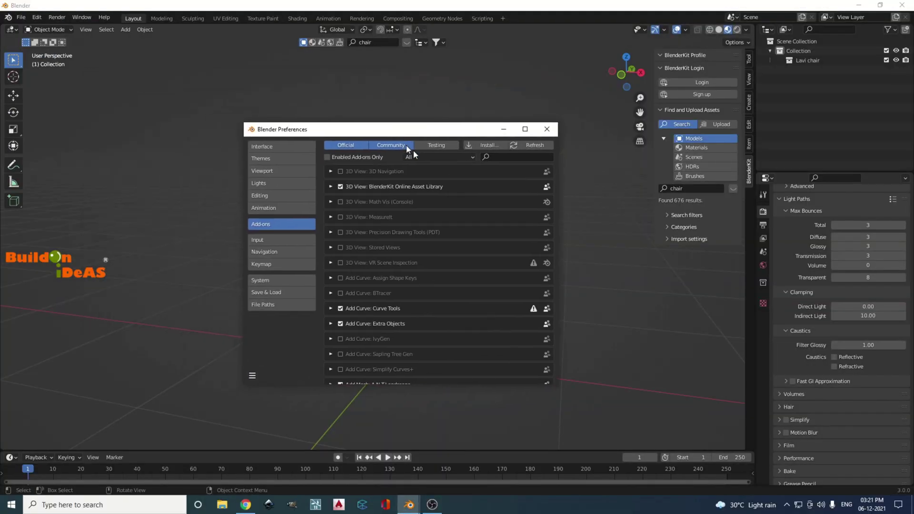
click(486, 146)
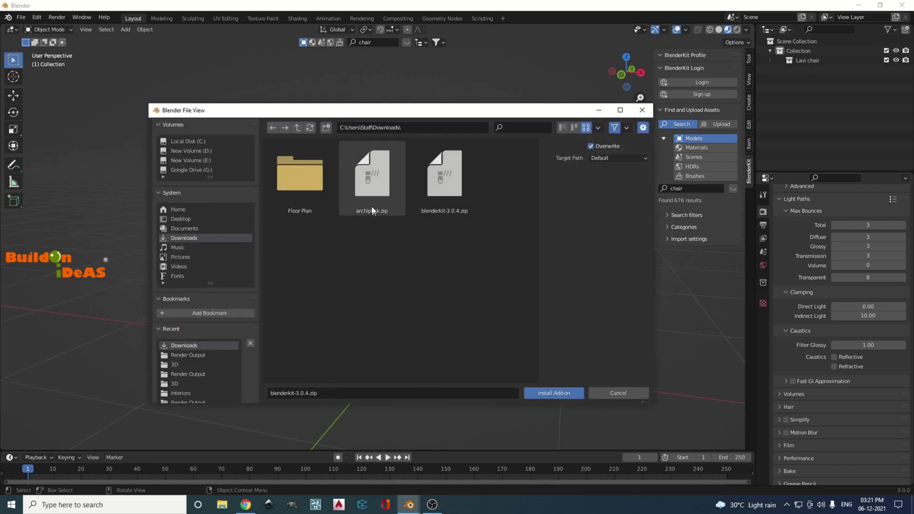
click(372, 187)
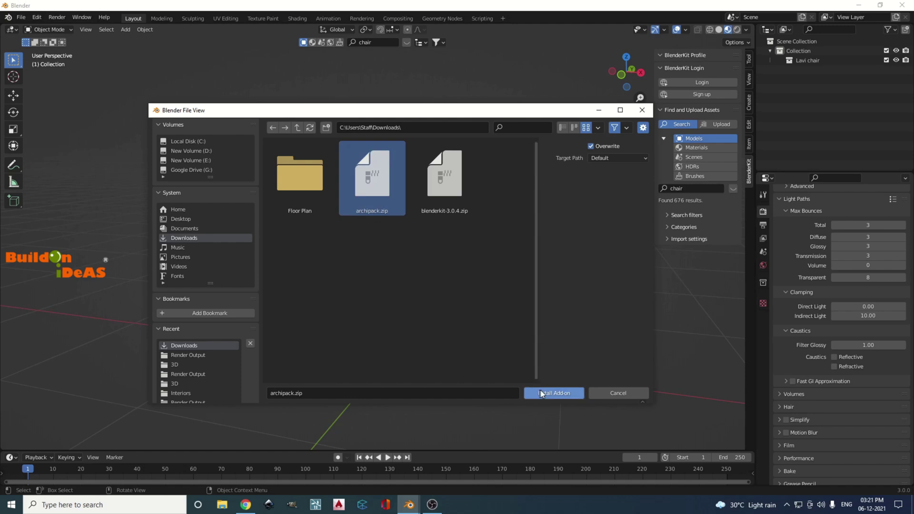
click(546, 392)
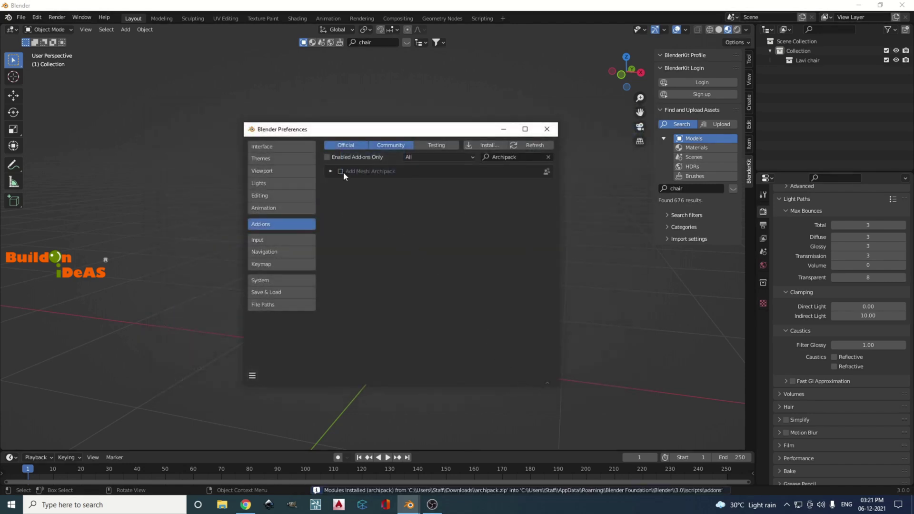
click(340, 171)
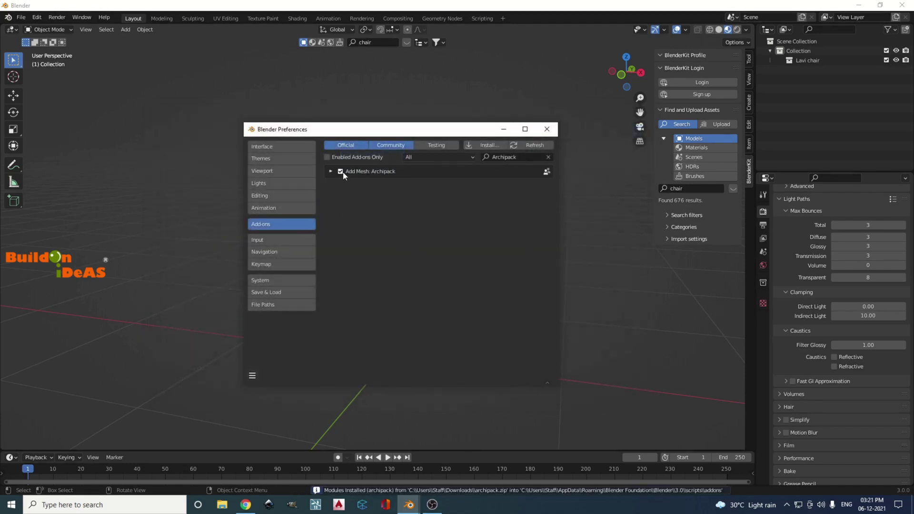
Save the preferences and close the Preferences window
click(252, 376)
click(261, 365)
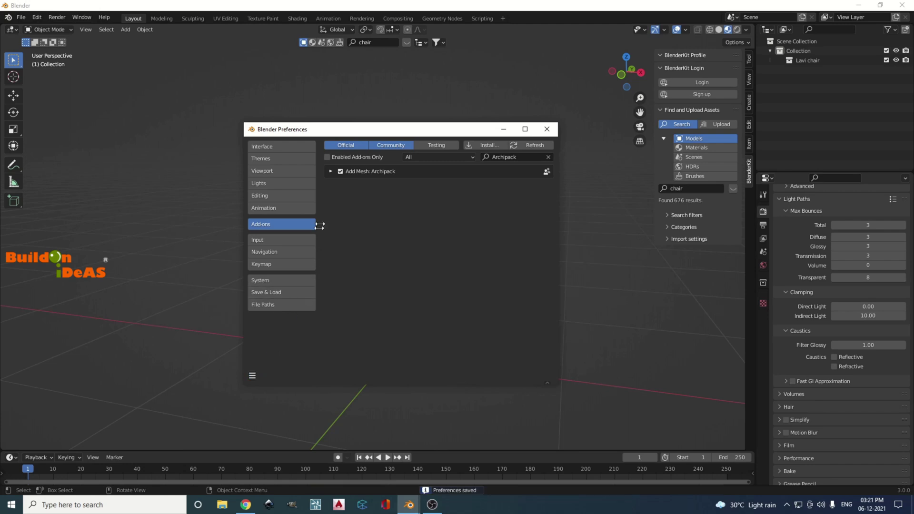
click(546, 129)
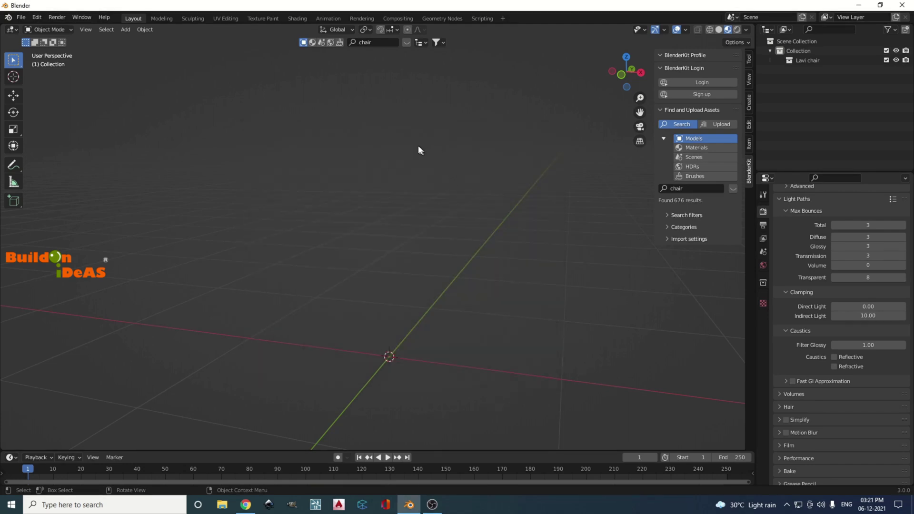
Expand Archipack in the sidebar's Create tab and check the empty Door preset browser
click(746, 107)
click(661, 81)
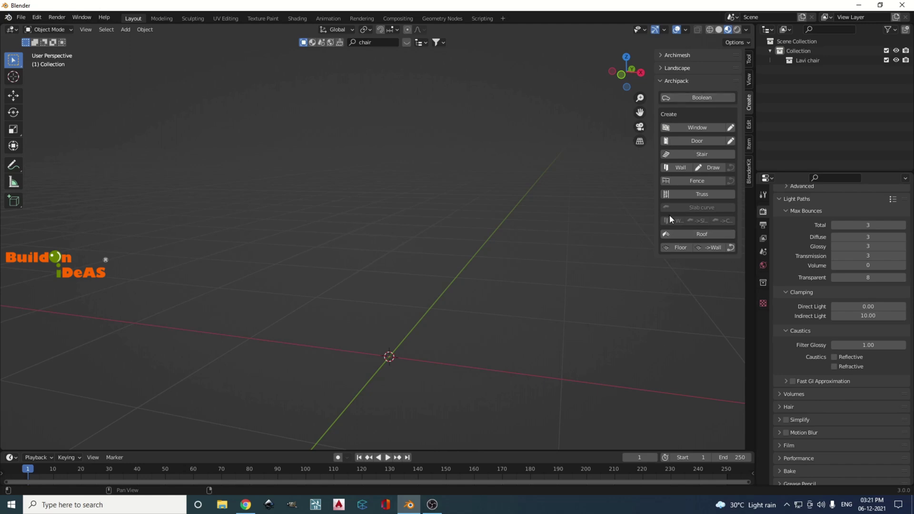
click(690, 142)
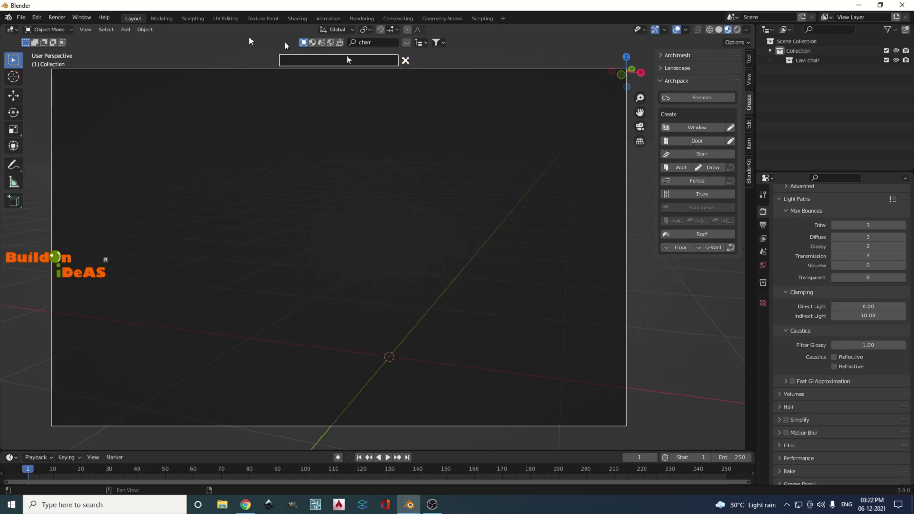
key(Escape)
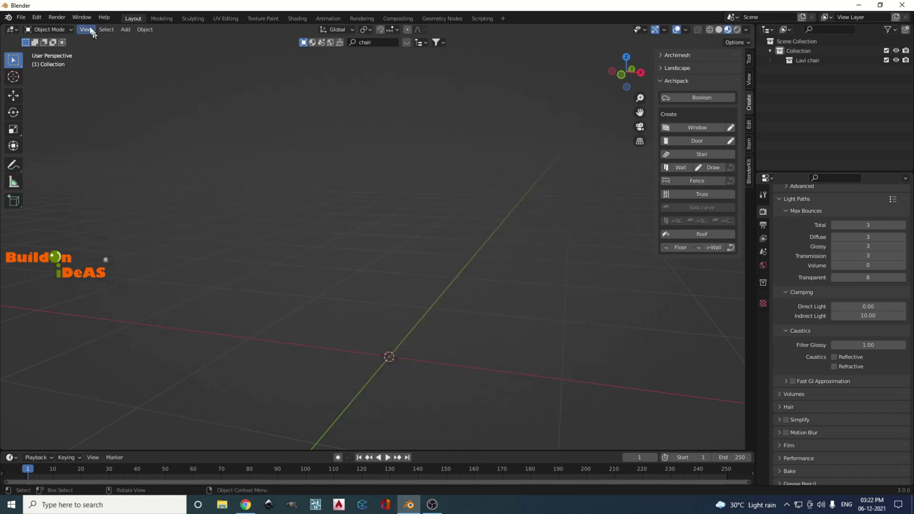
click(44, 14)
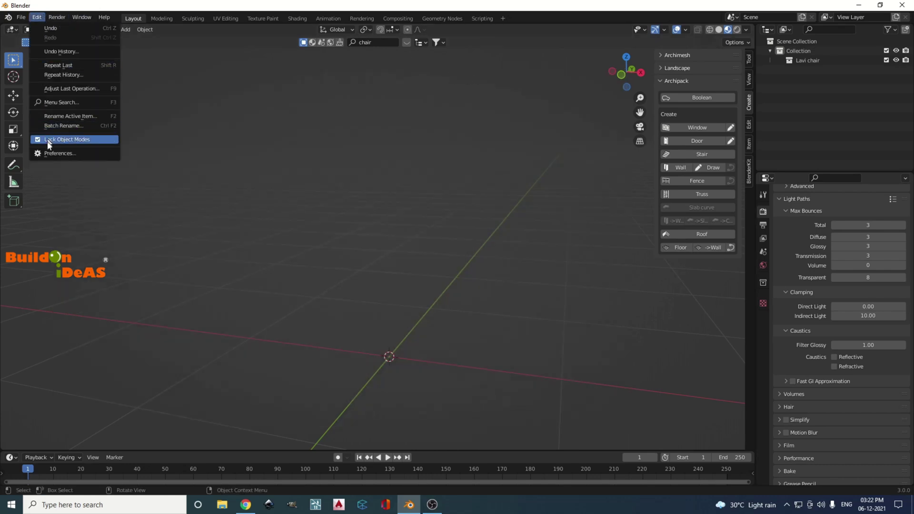
In Preferences, start rendering the Archipack preset thumbnails from the add-on's settings
click(53, 154)
drag(122, 24, 473, 114)
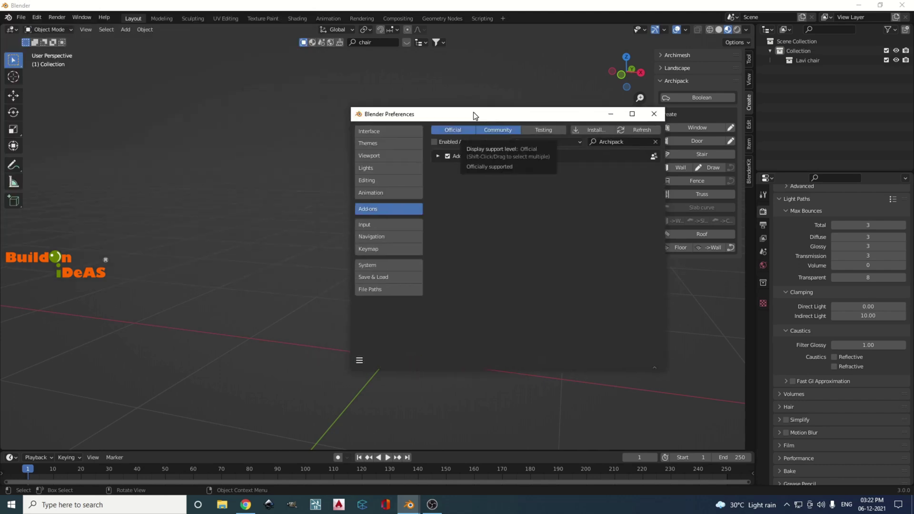
click(437, 157)
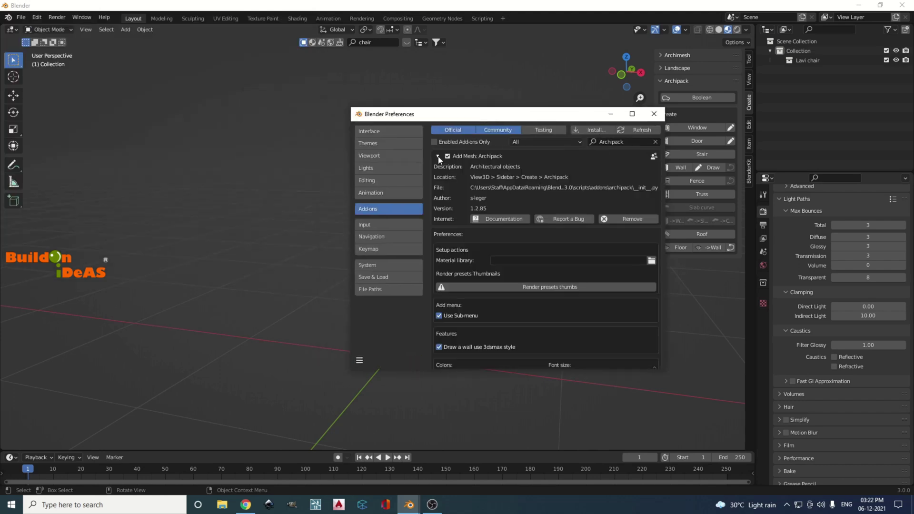
click(534, 289)
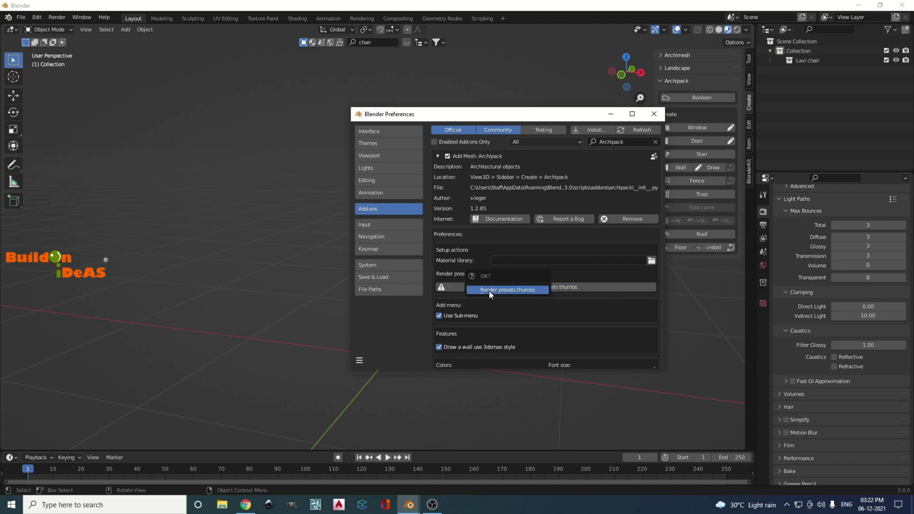
click(492, 291)
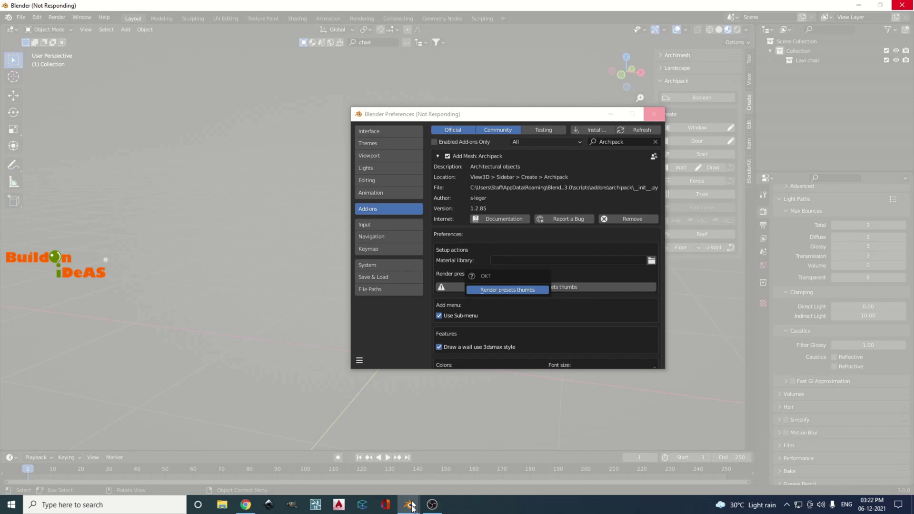
Bring up the Blender console and watch the thumbnail rendering finish
mouse_move(412, 508)
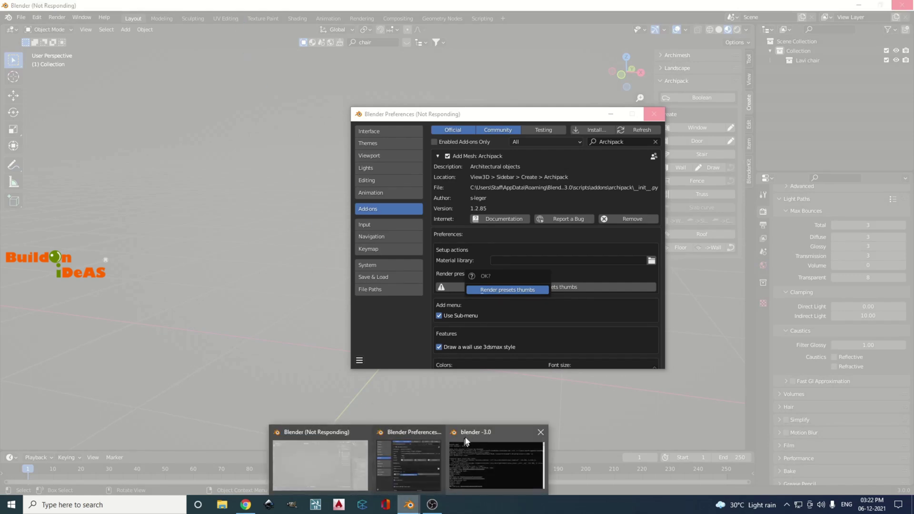
click(476, 438)
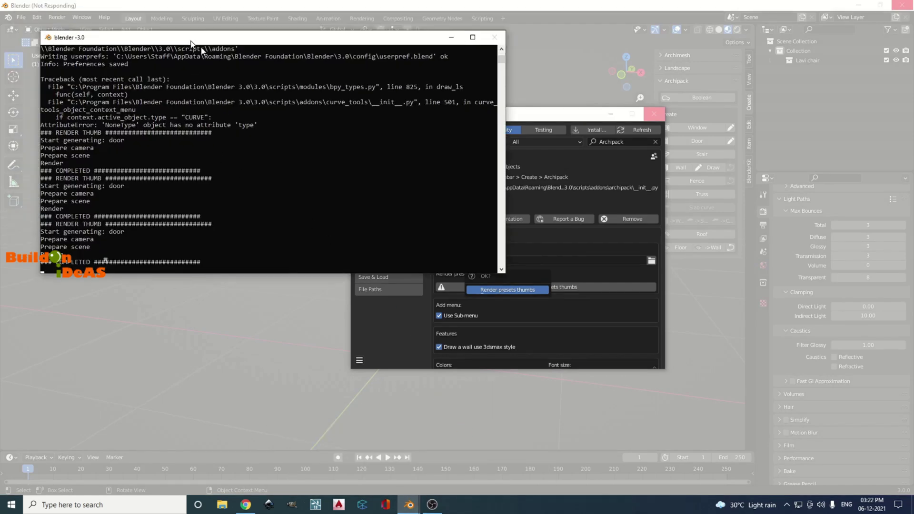
drag(167, 29, 302, 120)
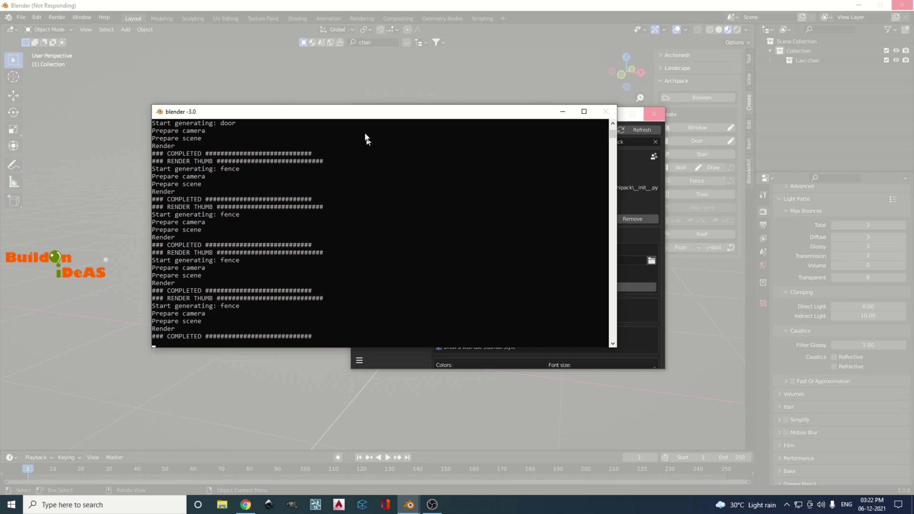
drag(359, 116, 226, 65)
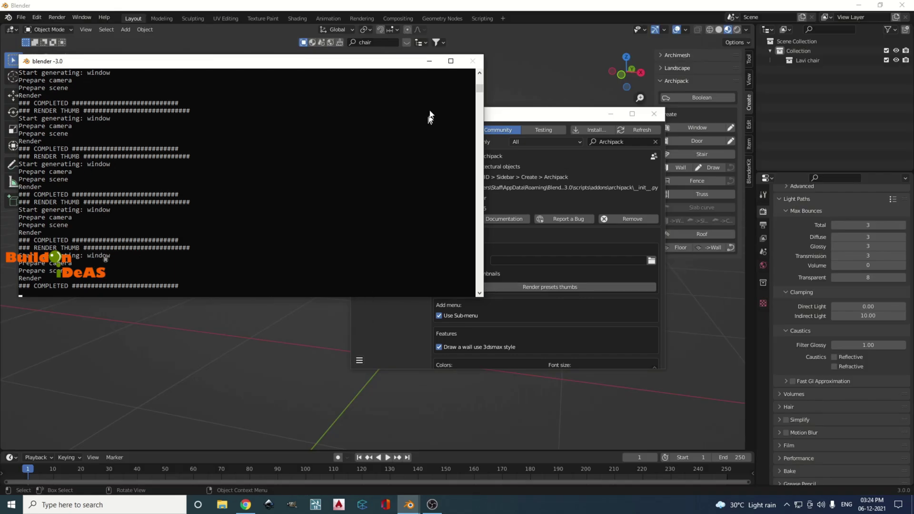
drag(365, 62, 320, 100)
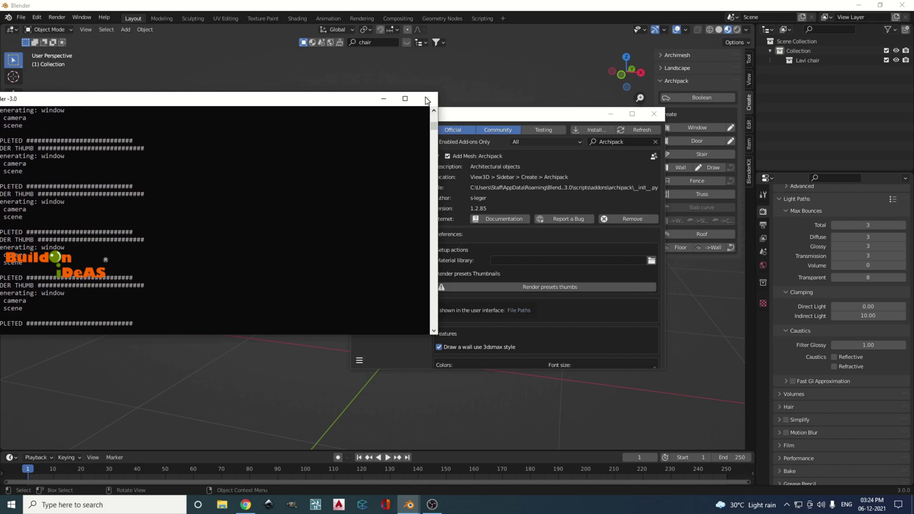
Save the preferences and close the Preferences window
click(519, 120)
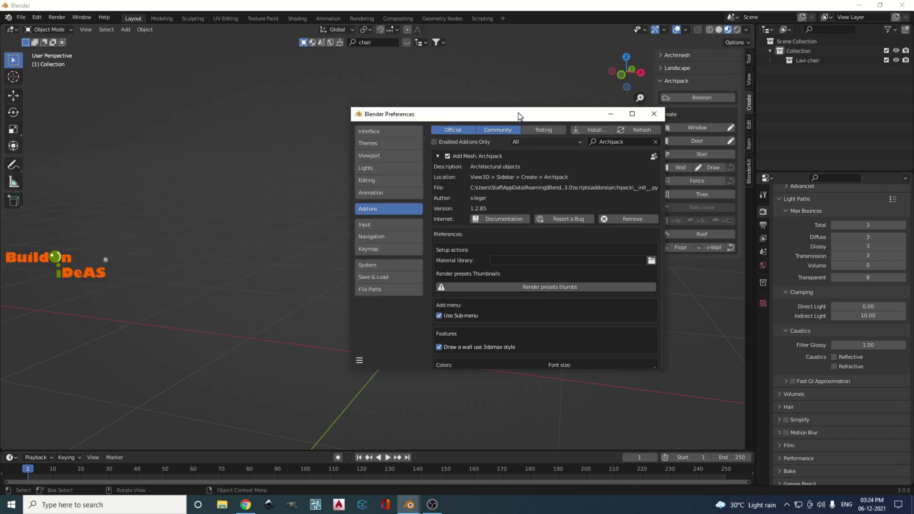
click(360, 359)
click(381, 332)
click(654, 114)
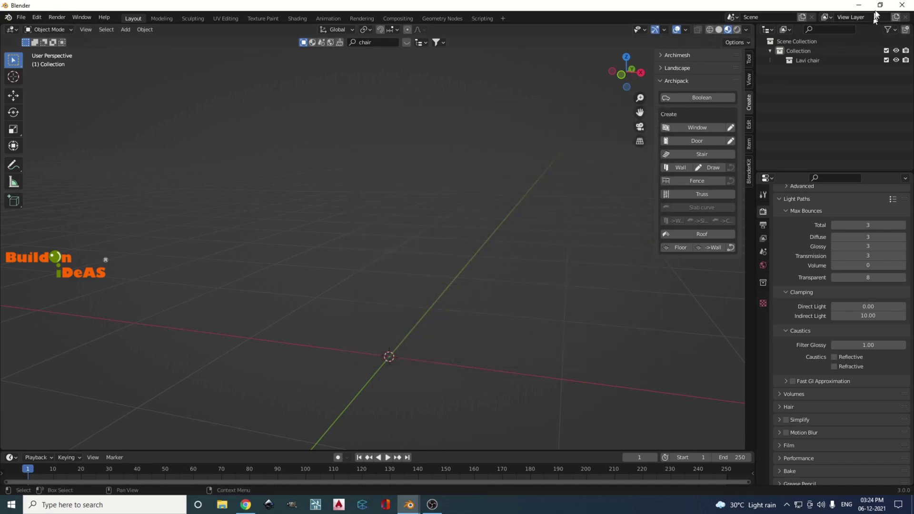
Quit Blender without saving and relaunch Blender 3.0 from the desktop icon
click(897, 5)
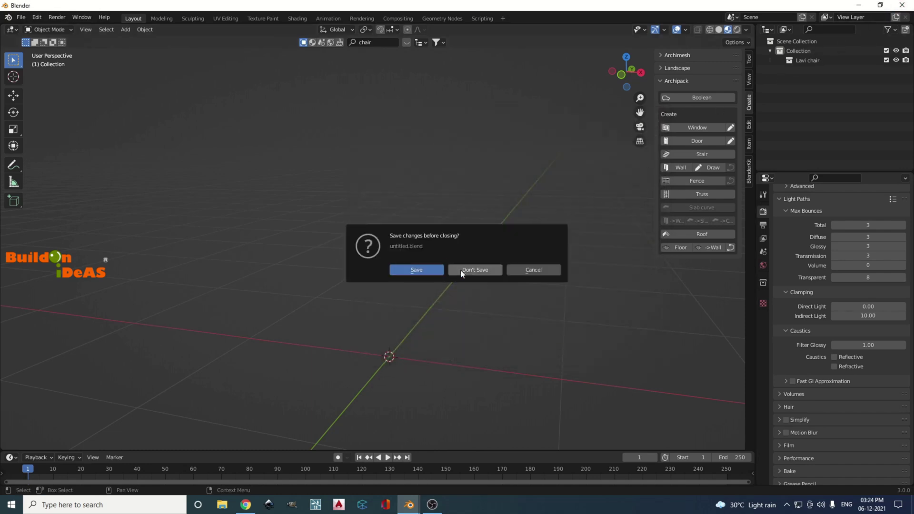
click(461, 270)
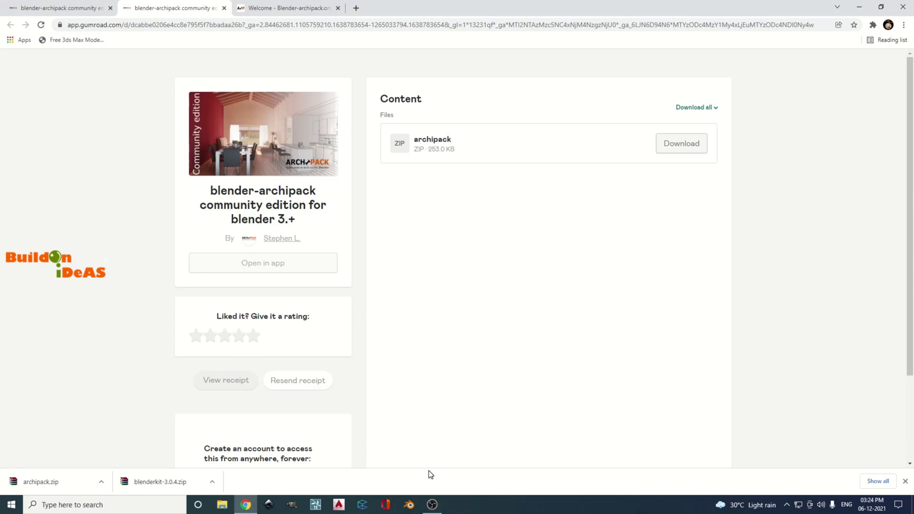
click(858, 7)
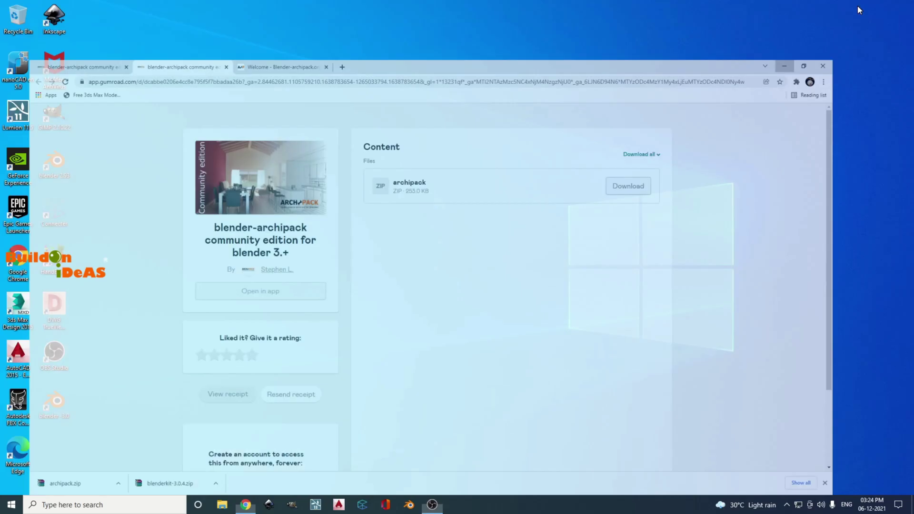
double_click(54, 402)
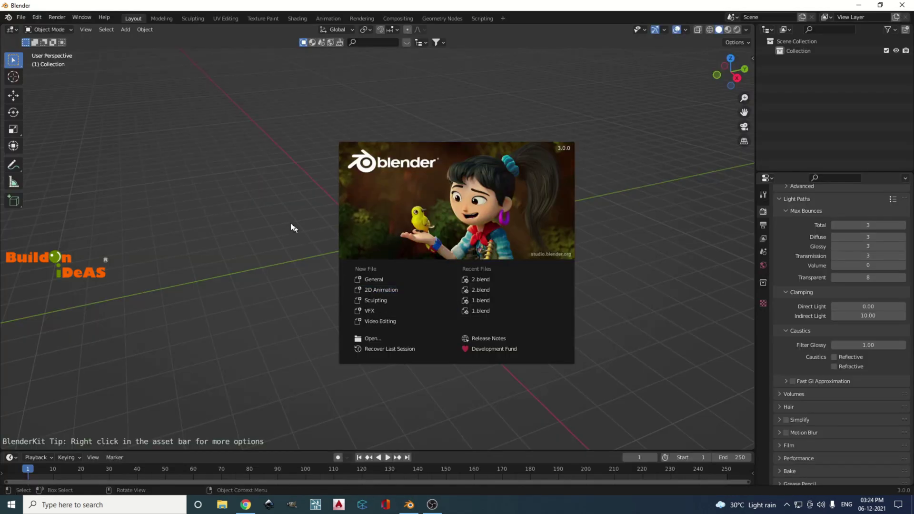
click(290, 224)
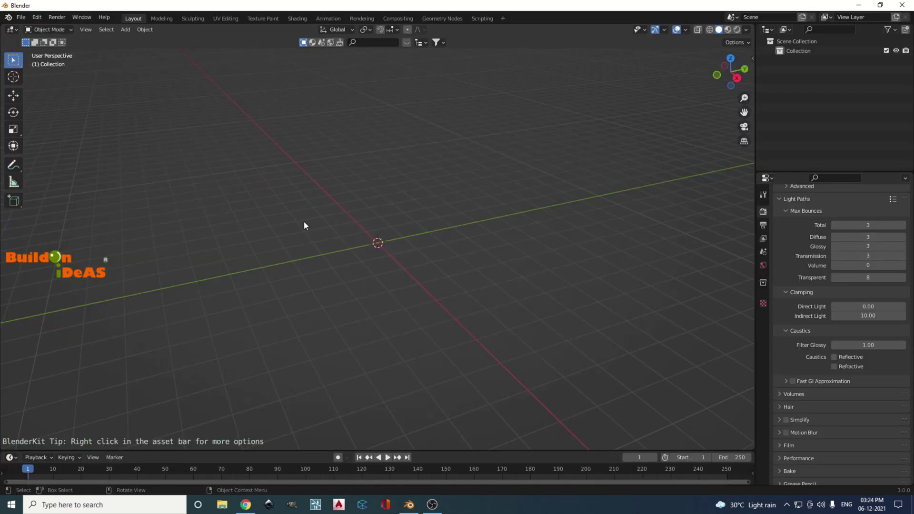
Add an Archipack stair using the 'I wood over concrete' preset from the Create tab
key(n)
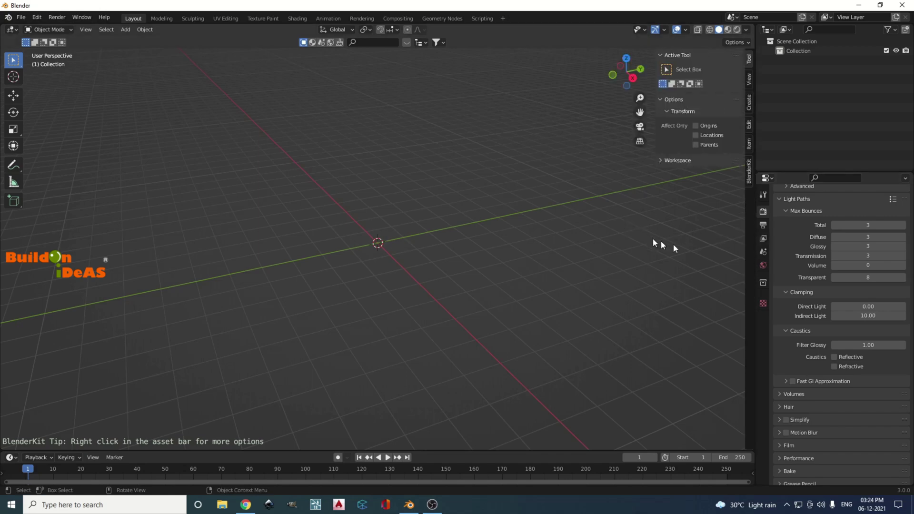
click(748, 108)
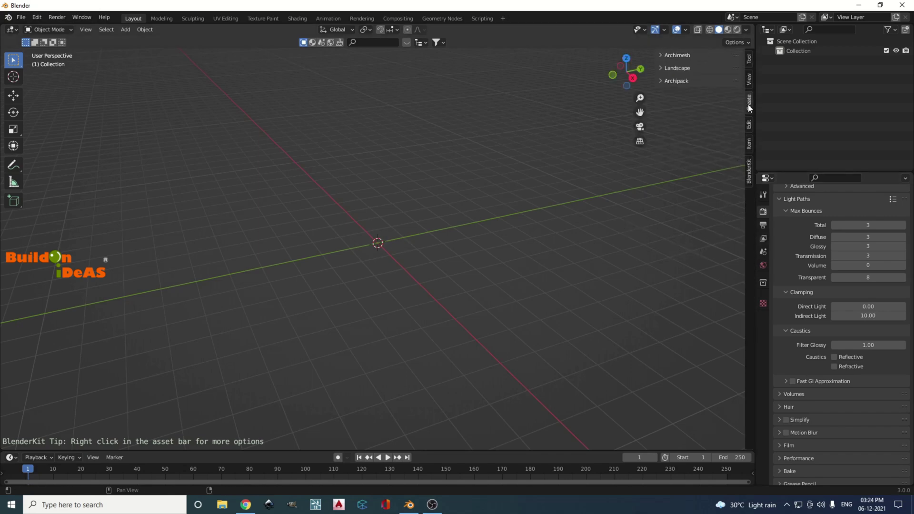
click(663, 82)
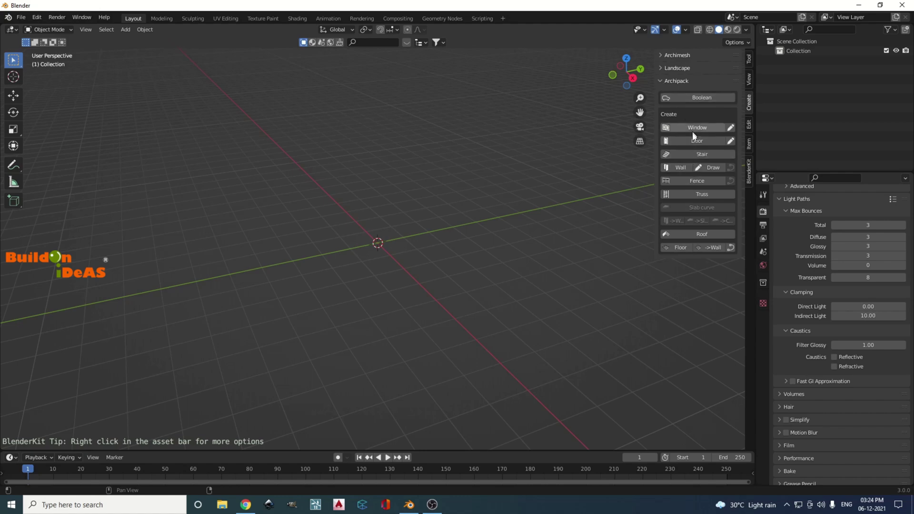
click(691, 156)
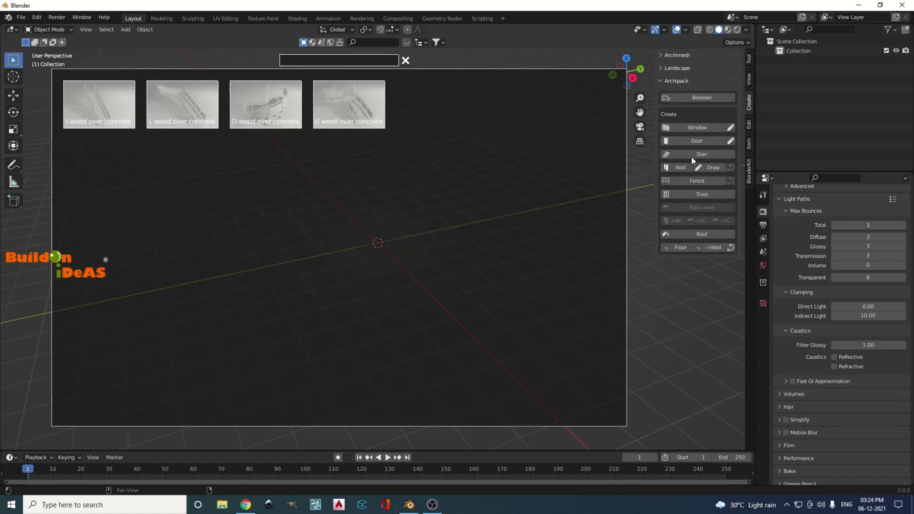
click(98, 98)
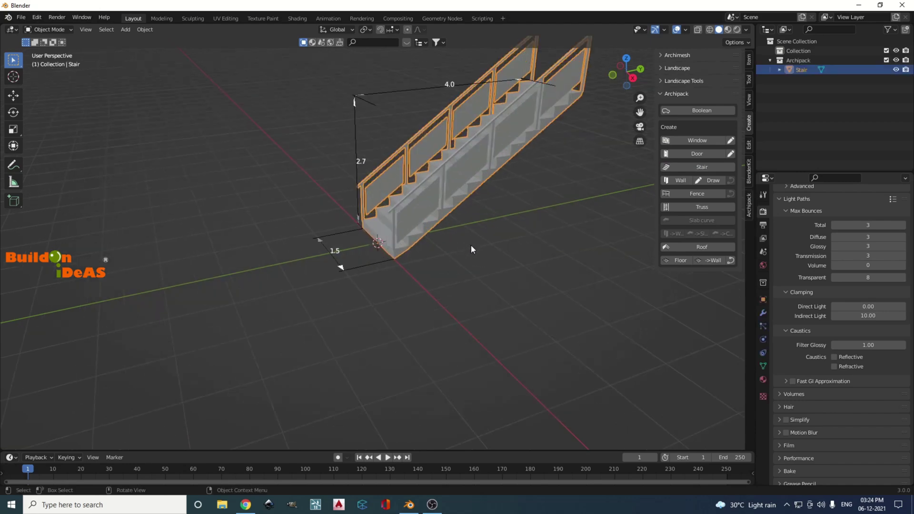
middle_drag(470, 244, 452, 307)
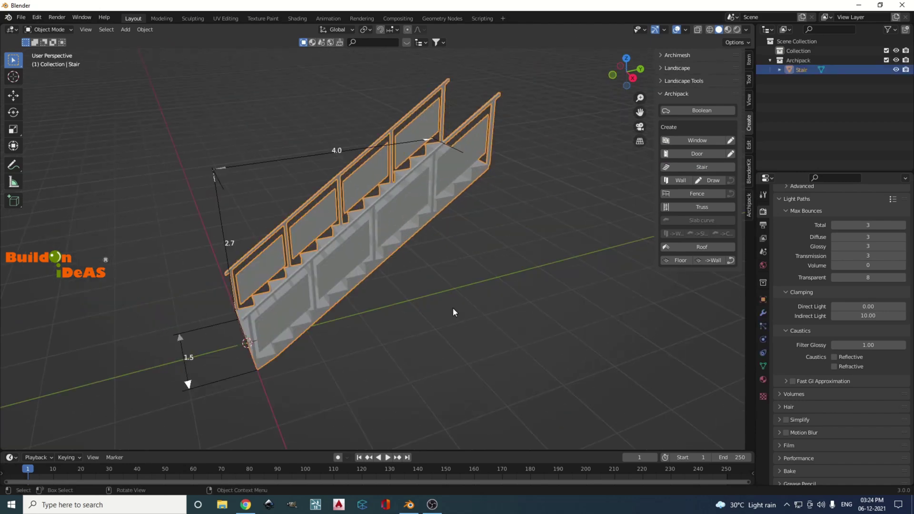